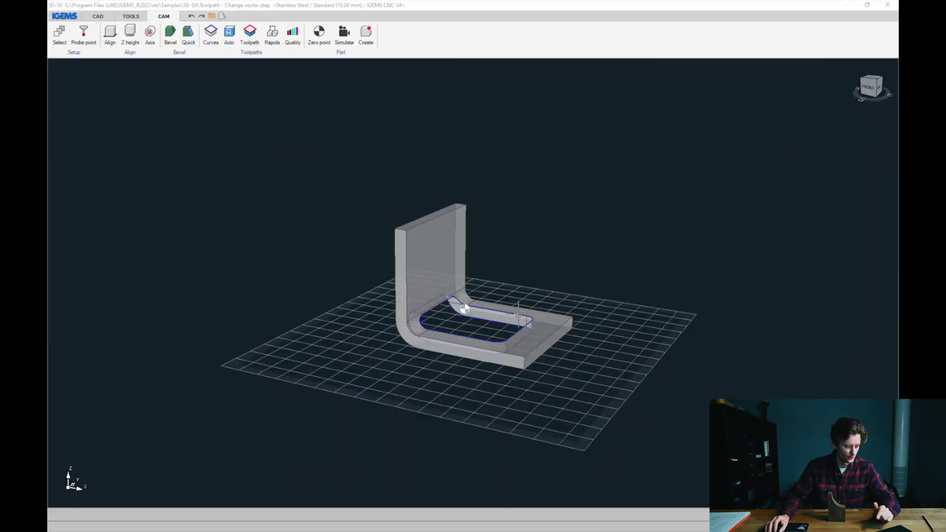
- Start a ruled toolpath on the cutout's upper curve, with its start and end points on the short straight edge away from the bend
{"action": "middle_click_drag", "start_coordinate": [519, 315], "coordinate": [534, 332]}
{"action": "scroll", "coordinate": [480, 320], "scroll_direction": "up", "scroll_amount": 5}
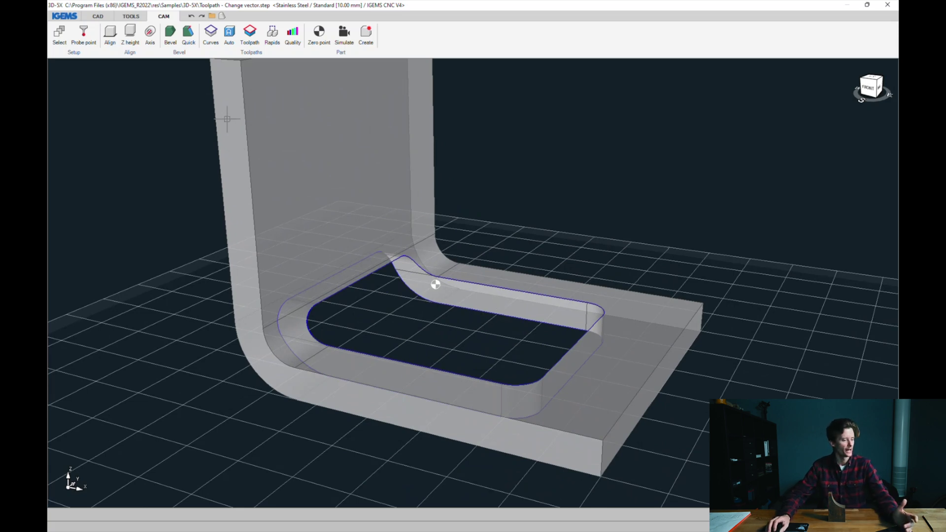
{"action": "left_click", "coordinate": [249, 35]}
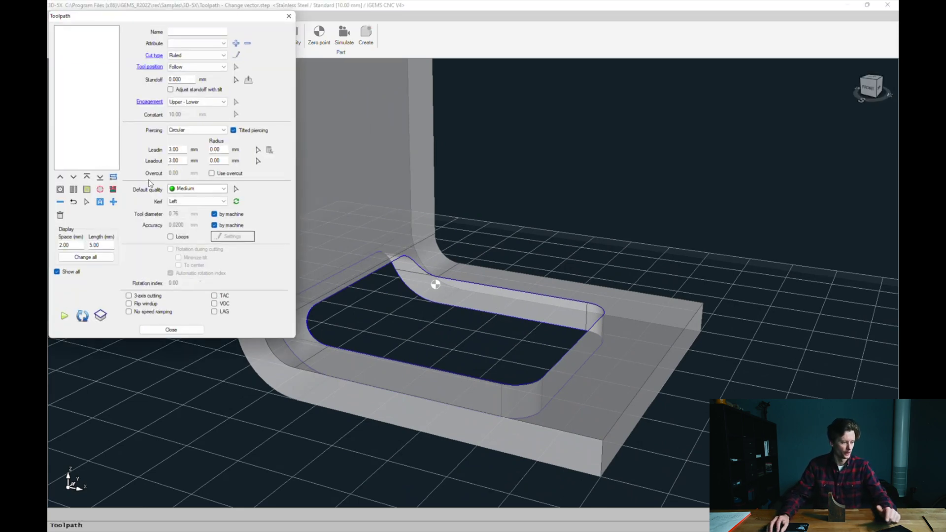
{"action": "left_click", "coordinate": [113, 202]}
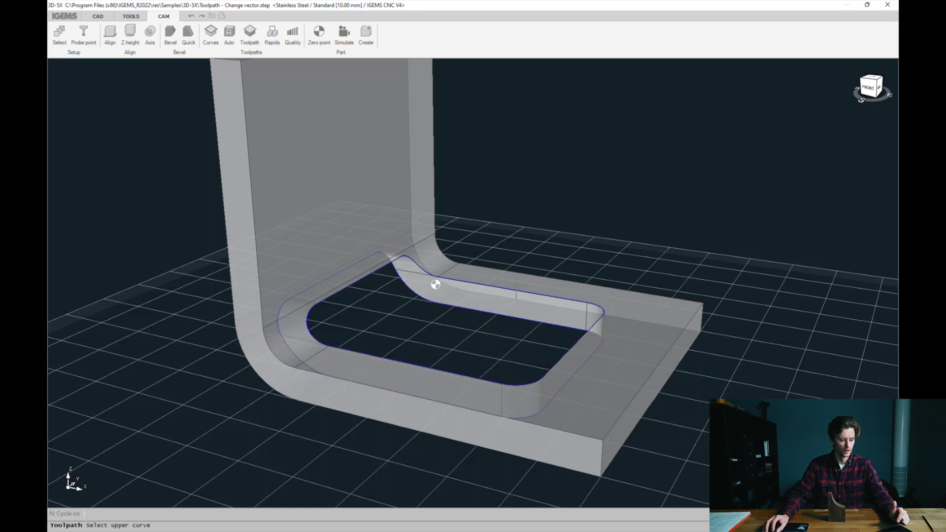
{"action": "left_click", "coordinate": [515, 290]}
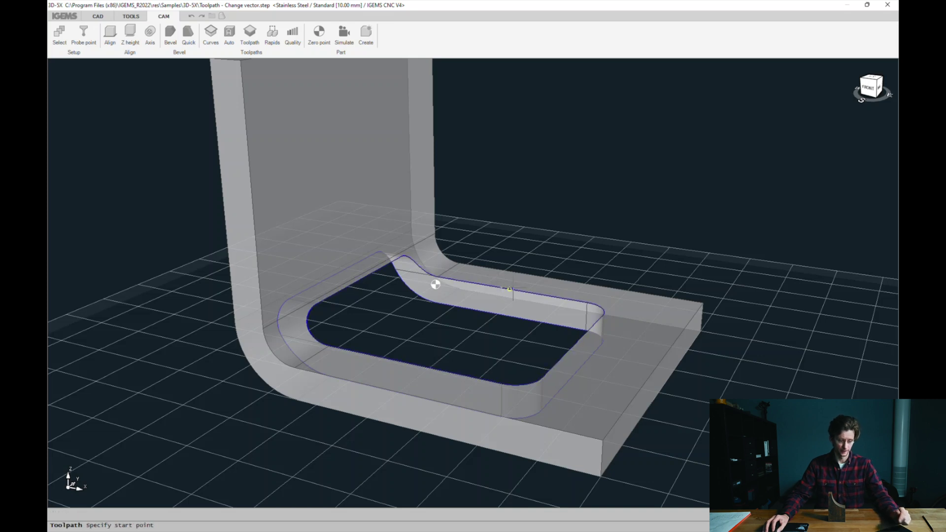
{"action": "left_click", "coordinate": [576, 344]}
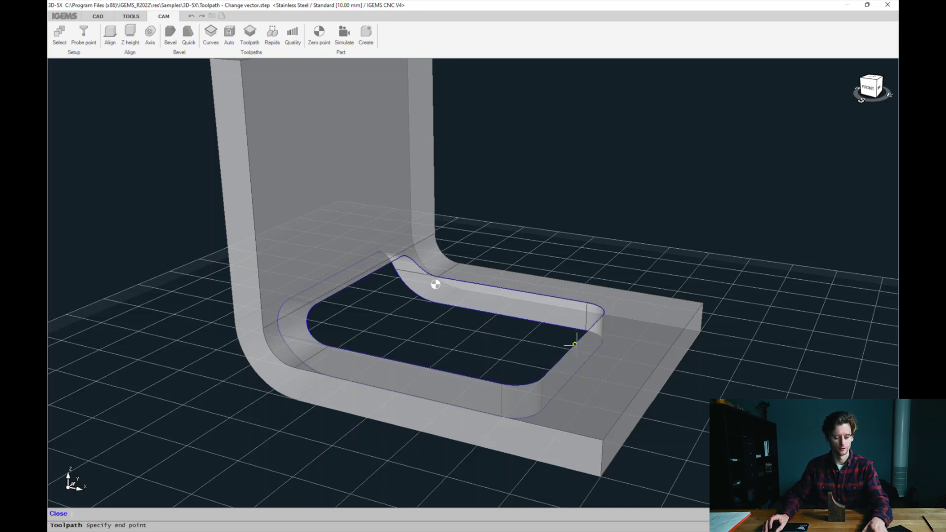
{"action": "left_click", "coordinate": [566, 349]}
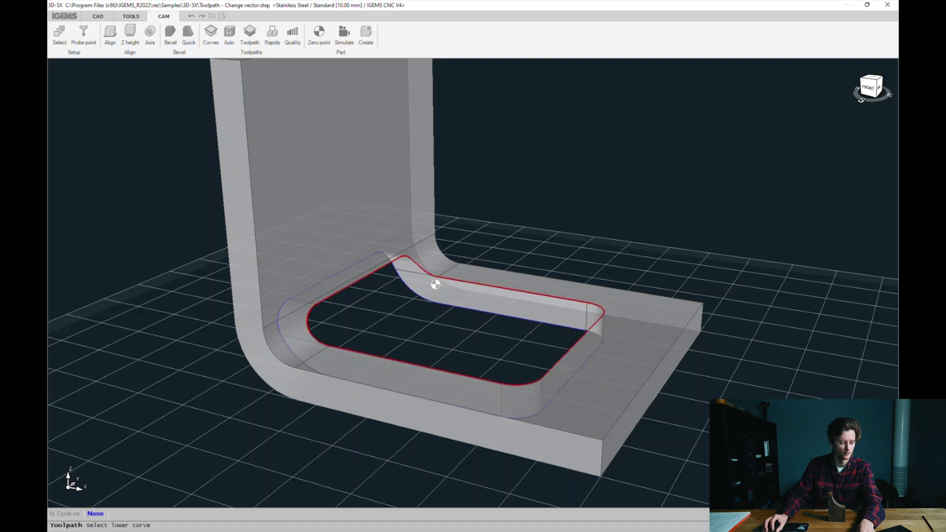
- Pair the toolpath with the cutout's lower curve and place its lead inside the opening
{"action": "left_click", "coordinate": [564, 370]}
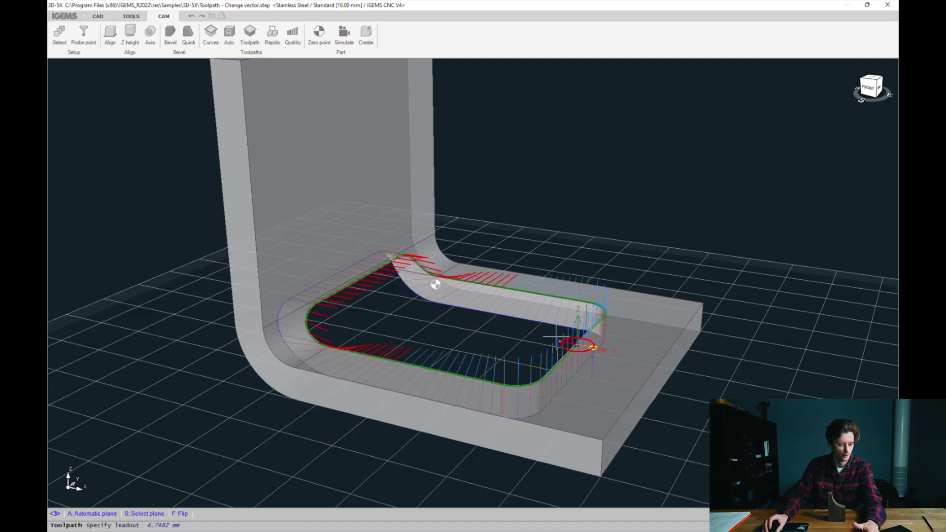
{"action": "left_click", "coordinate": [556, 338]}
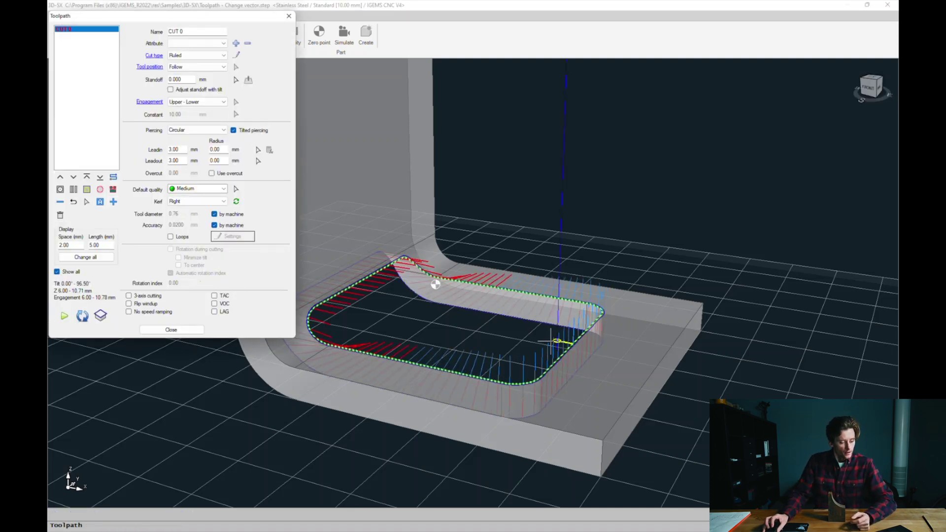
{"action": "scroll", "coordinate": [551, 342], "scroll_direction": "up", "scroll_amount": 3}
{"action": "scroll", "coordinate": [812, 328], "scroll_direction": "down", "scroll_amount": 2}
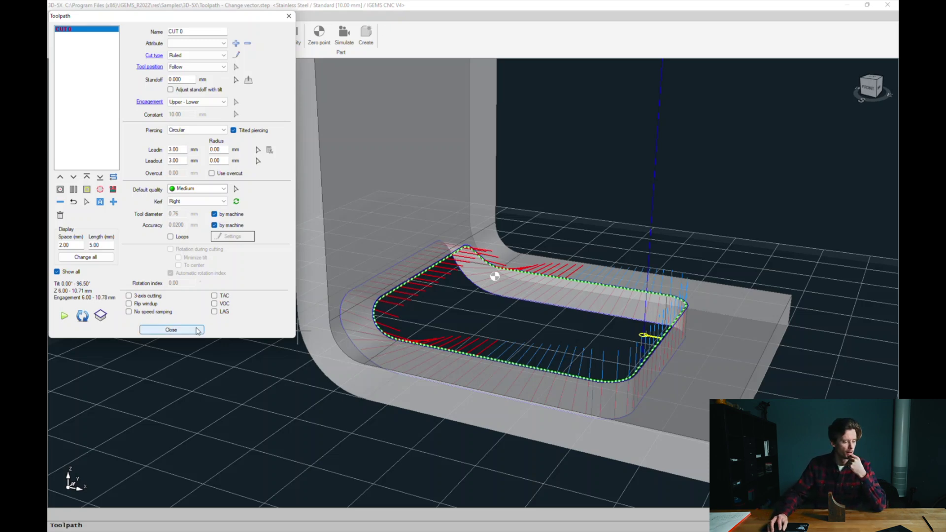
{"action": "left_click", "coordinate": [198, 330]}
- Switch the IGEMS CNC V4 machine's 5-axis kinematics to the Z0Y0 head, accepting its rotation and tilt limits, and save the machine
{"action": "left_click", "coordinate": [59, 36]}
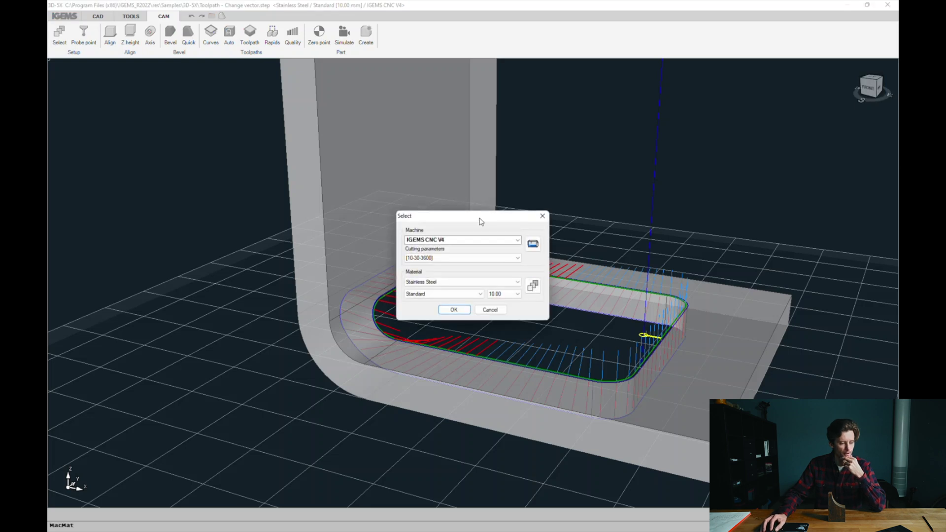
{"action": "left_click", "coordinate": [532, 244]}
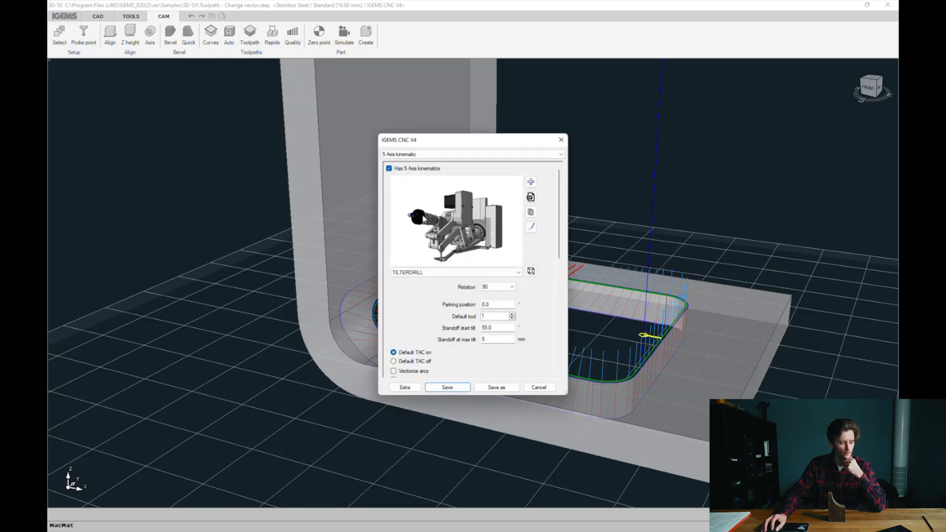
{"action": "scroll", "coordinate": [444, 222], "scroll_direction": "down", "scroll_amount": 1}
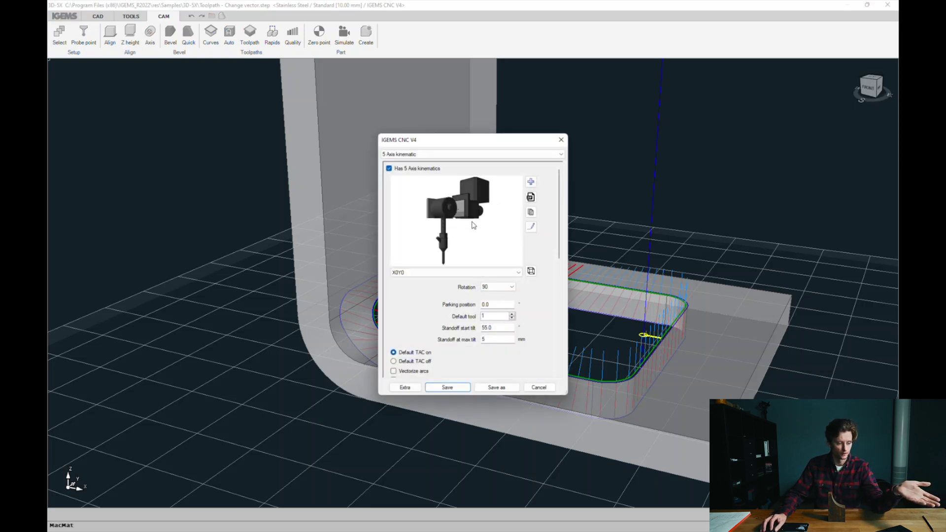
{"action": "scroll", "coordinate": [472, 222], "scroll_direction": "down", "scroll_amount": 1}
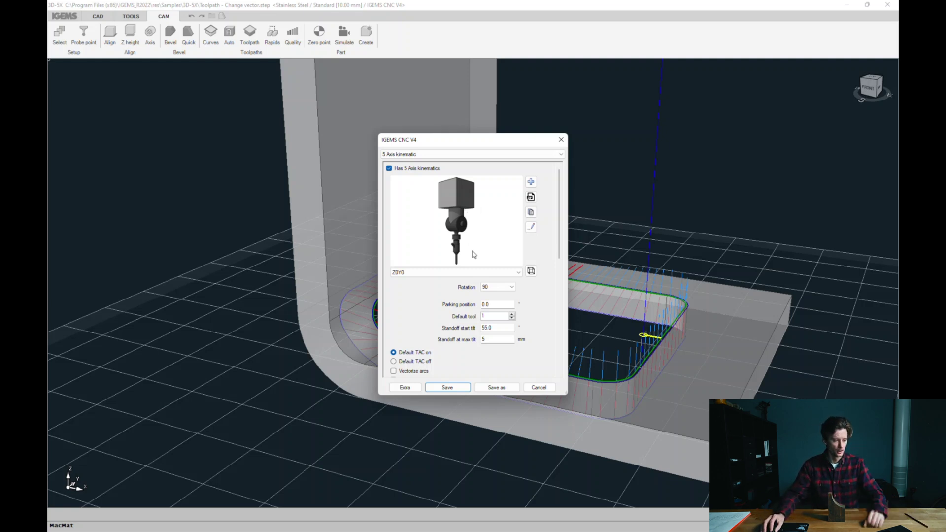
{"action": "left_click", "coordinate": [531, 227]}
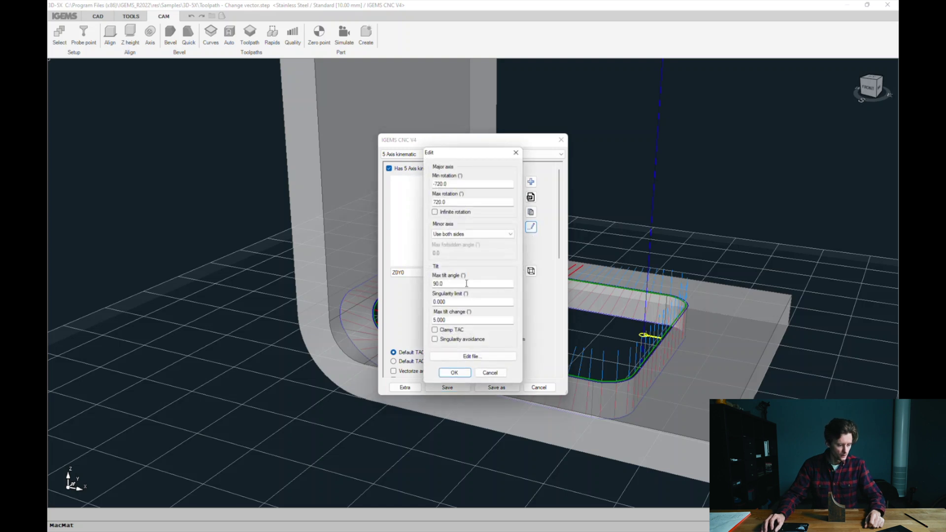
{"action": "left_click", "coordinate": [455, 372]}
{"action": "left_click", "coordinate": [467, 388]}
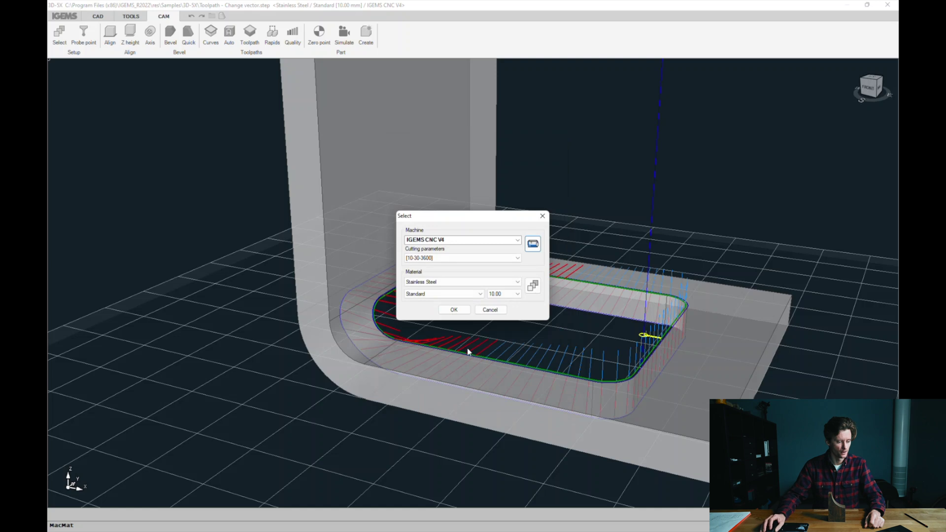
{"action": "left_click", "coordinate": [452, 310]}
- Simulate the CUT 0 toolpath up to the start of the collision range and inspect the cutting head against the bent plate
{"action": "scroll", "coordinate": [498, 360], "scroll_direction": "down", "scroll_amount": 3}
{"action": "middle_click_drag", "start_coordinate": [498, 359], "coordinate": [410, 416]}
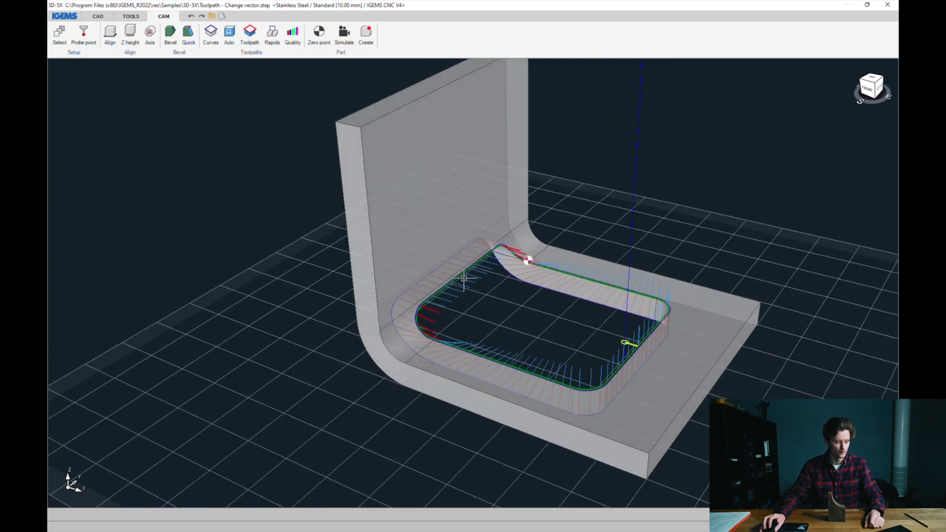
{"action": "scroll", "coordinate": [463, 278], "scroll_direction": "up", "scroll_amount": 3}
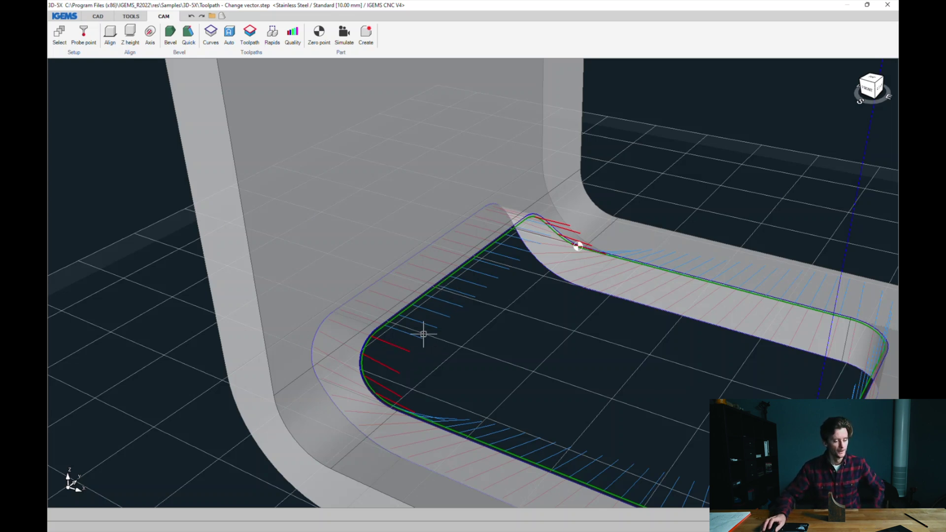
{"action": "scroll", "coordinate": [424, 290], "scroll_direction": "down", "scroll_amount": 1}
{"action": "middle_click_drag", "start_coordinate": [424, 295], "coordinate": [533, 353]}
{"action": "left_click", "coordinate": [250, 33]}
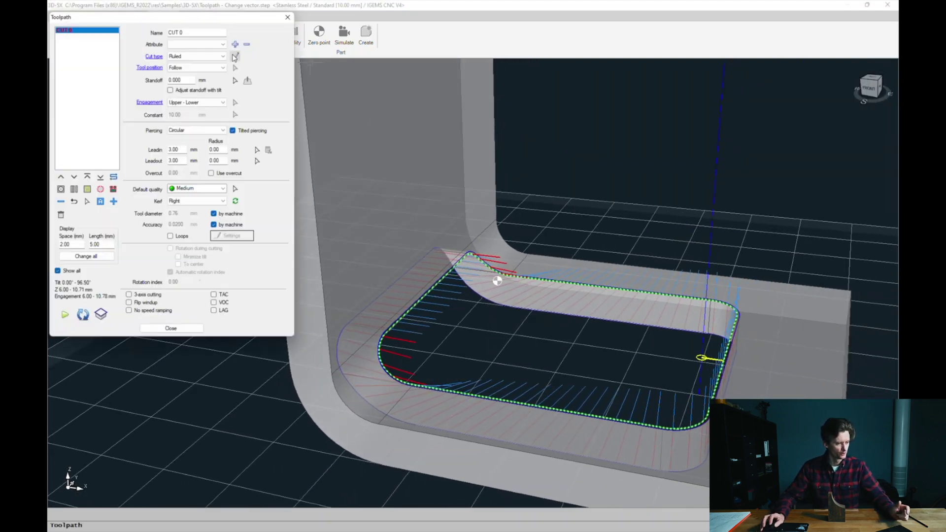
{"action": "left_click", "coordinate": [64, 316]}
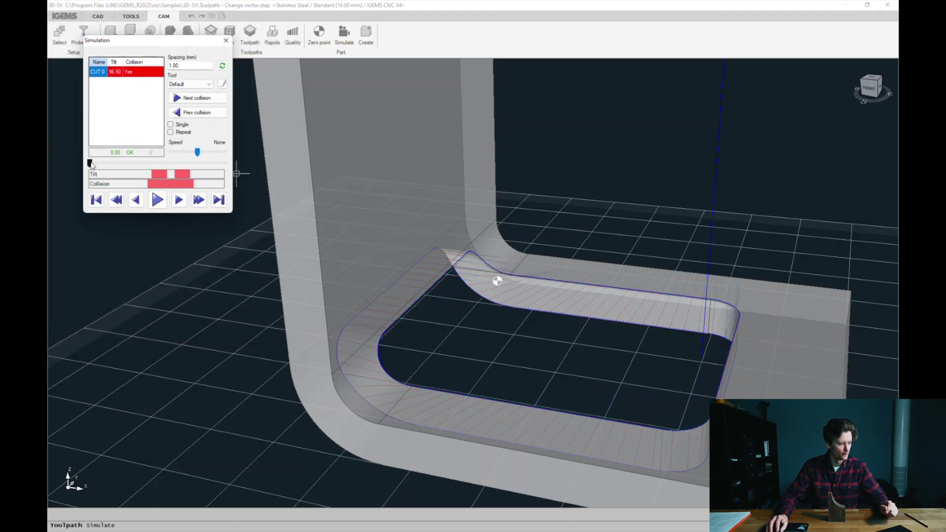
{"action": "left_click_drag", "start_coordinate": [106, 166], "coordinate": [151, 169]}
{"action": "middle_click_drag", "start_coordinate": [545, 374], "coordinate": [605, 314]}
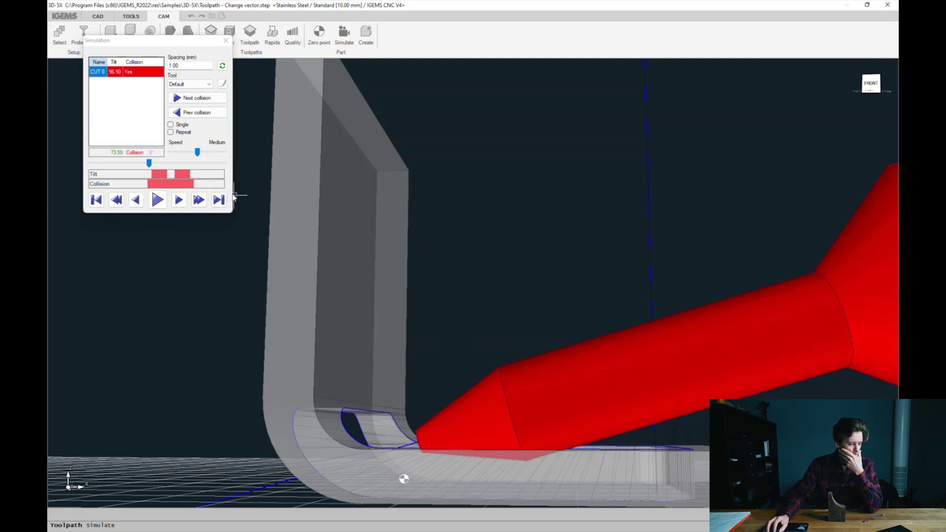
- Advance the simulation into the over-tilted section at the bend and check the head's position relative to the lower flange
{"action": "mouse_move", "coordinate": [152, 165]}
{"action": "left_mouse_down"}
{"action": "mouse_move", "coordinate": [175, 171]}
{"action": "mouse_move", "coordinate": [161, 167]}
{"action": "left_mouse_up"}
{"action": "scroll", "coordinate": [509, 189], "scroll_direction": "down", "scroll_amount": 3}
{"action": "middle_click_drag", "start_coordinate": [510, 189], "coordinate": [537, 216]}
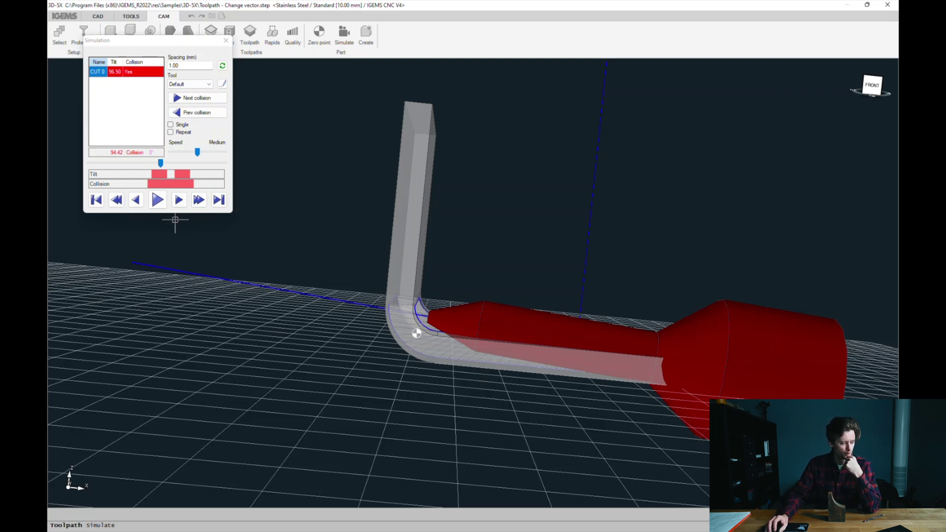
{"action": "key", "text": "Escape"}
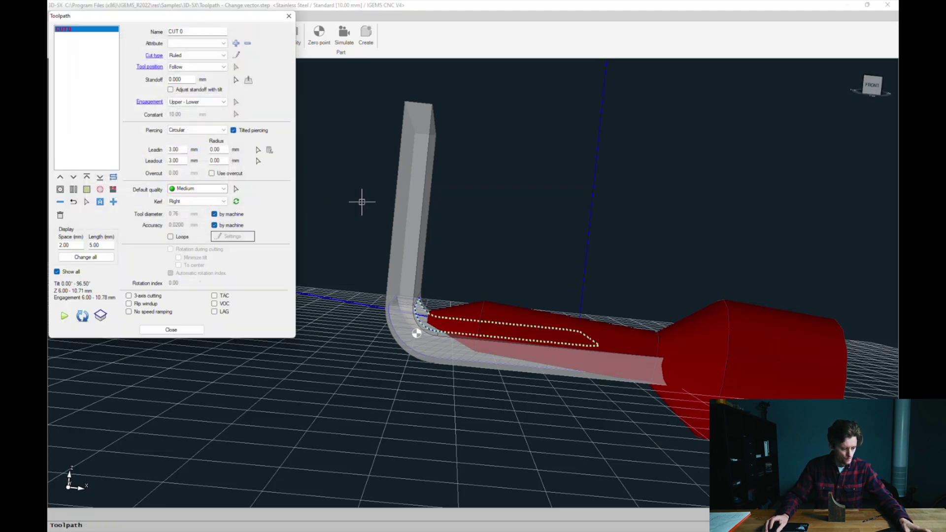
- Examine the ruled tool vectors around the cutout from several sides, especially where they cross the bend
{"action": "middle_click_drag", "start_coordinate": [712, 249], "coordinate": [658, 229]}
{"action": "scroll", "coordinate": [605, 292], "scroll_direction": "down", "scroll_amount": 3}
{"action": "middle_click_drag", "start_coordinate": [524, 263], "coordinate": [518, 279]}
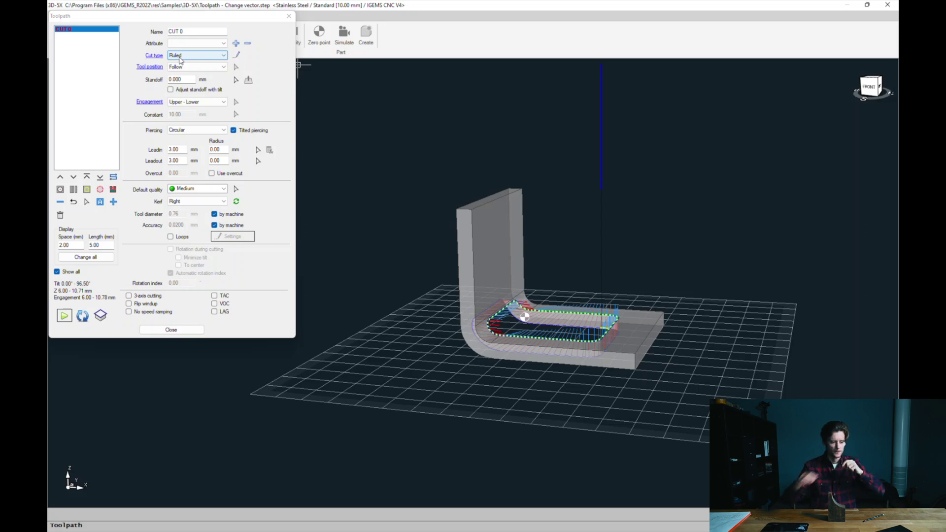
{"action": "middle_click_drag", "start_coordinate": [423, 339], "coordinate": [490, 376]}
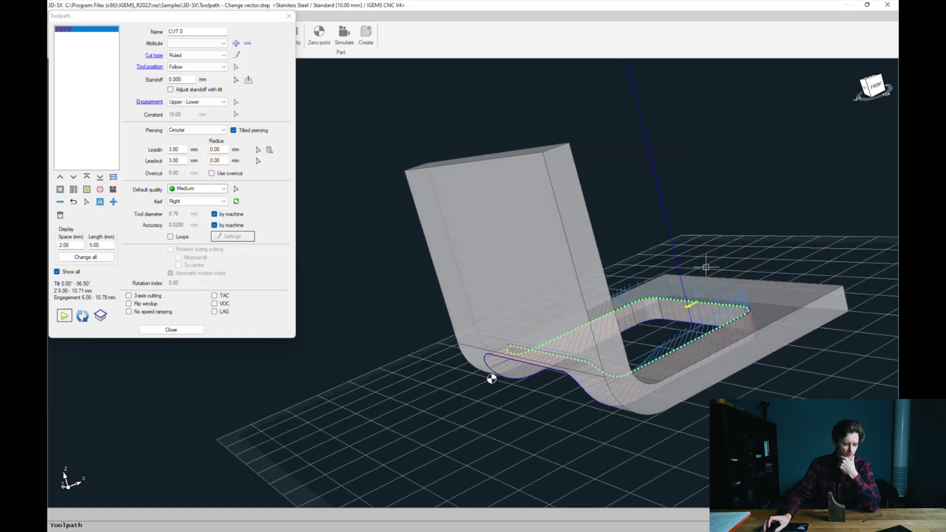
{"action": "scroll", "coordinate": [535, 398], "scroll_direction": "up", "scroll_amount": 5}
{"action": "scroll", "coordinate": [536, 398], "scroll_direction": "up", "scroll_amount": 1}
{"action": "middle_click_drag", "start_coordinate": [630, 342], "coordinate": [582, 258]}
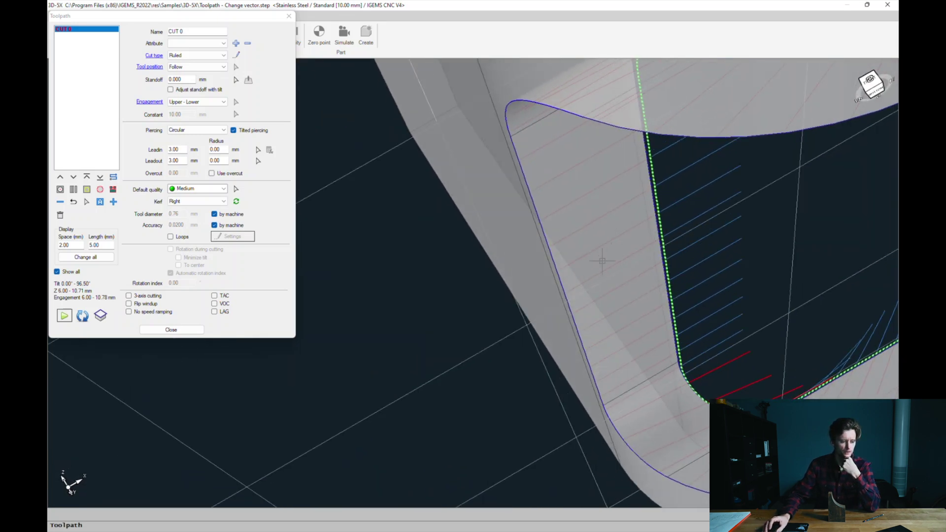
{"action": "middle_click_drag", "start_coordinate": [570, 278], "coordinate": [718, 205]}
{"action": "scroll", "coordinate": [718, 206], "scroll_direction": "down", "scroll_amount": 5}
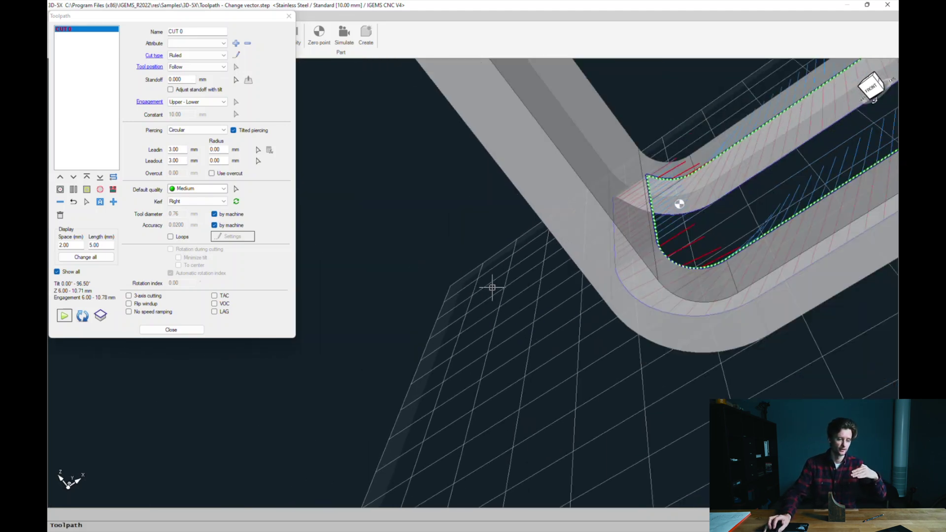
{"action": "middle_click_drag", "start_coordinate": [831, 289], "coordinate": [832, 338]}
{"action": "scroll", "coordinate": [532, 332], "scroll_direction": "down", "scroll_amount": 5}
{"action": "middle_click_drag", "start_coordinate": [265, 420], "coordinate": [128, 330]}
{"action": "middle_click_drag", "start_coordinate": [540, 393], "coordinate": [675, 310]}
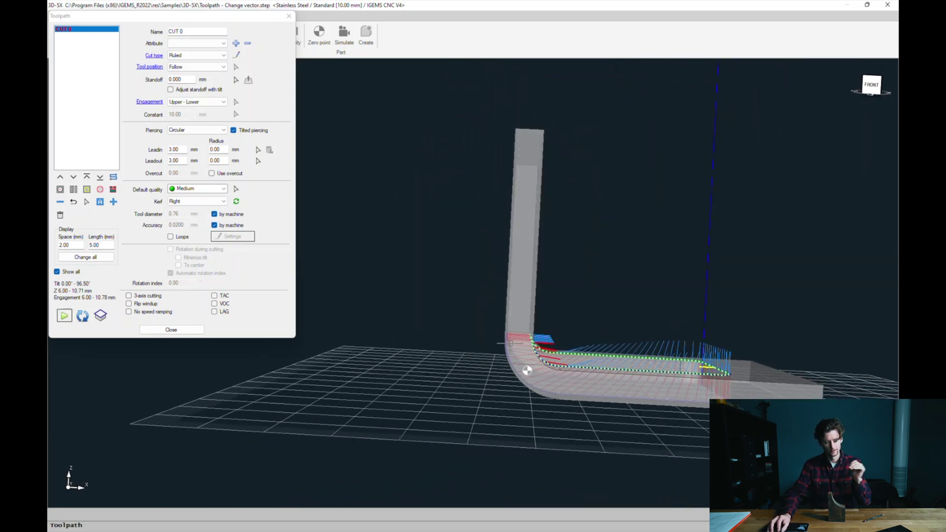
{"action": "middle_click_drag", "start_coordinate": [650, 314], "coordinate": [678, 312]}
- Change CUT 0's cut type to Variable and copy the ruled connections
{"action": "left_click", "coordinate": [211, 55]}
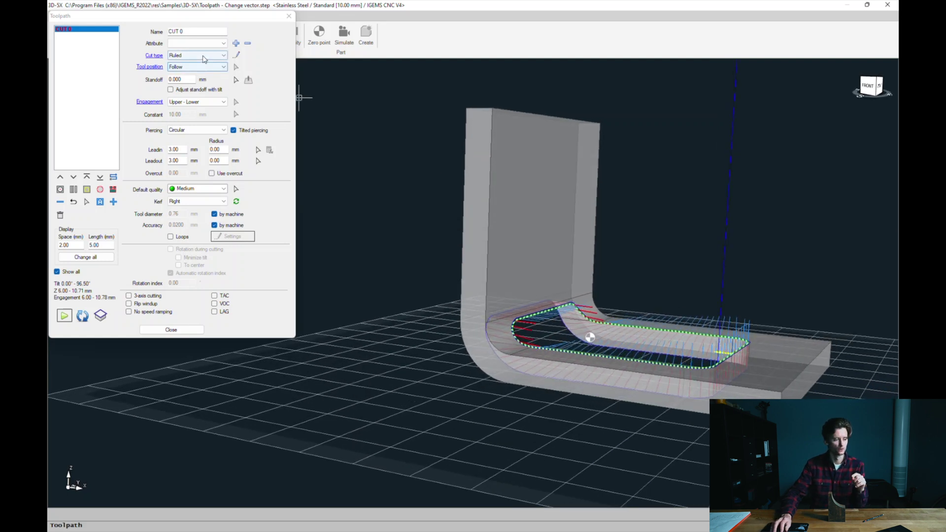
{"action": "left_click", "coordinate": [197, 75]}
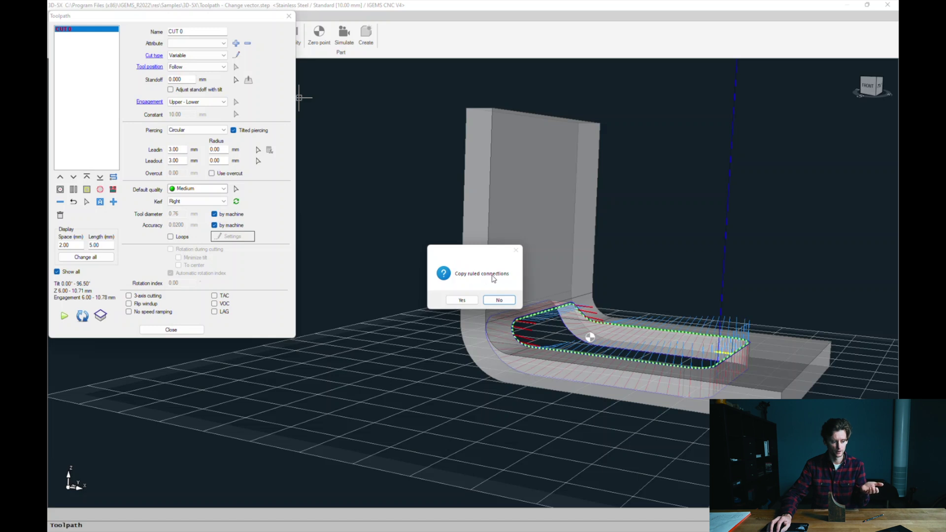
{"action": "left_click", "coordinate": [472, 301]}
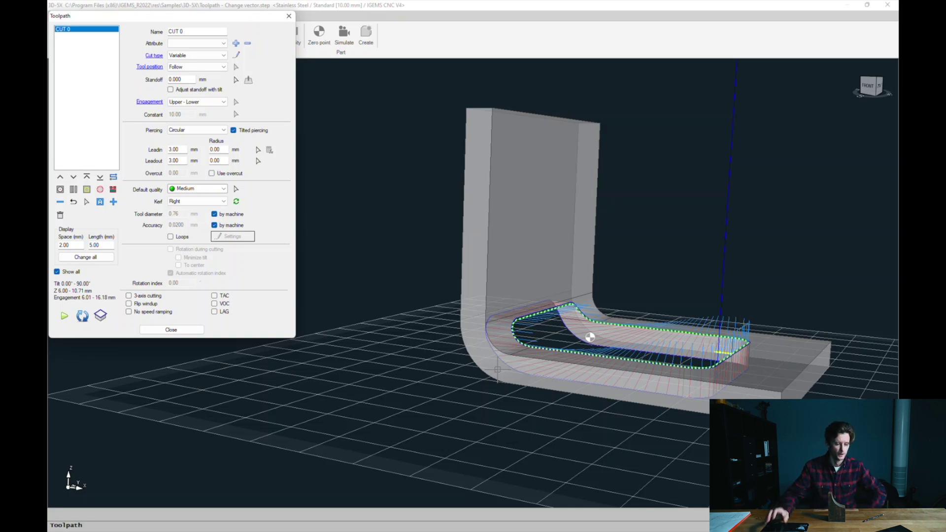
- Open CUT 0's variable tool vectors for editing and examine the vectors around the cutout near the bend
{"action": "middle_click_drag", "start_coordinate": [606, 303], "coordinate": [690, 306]}
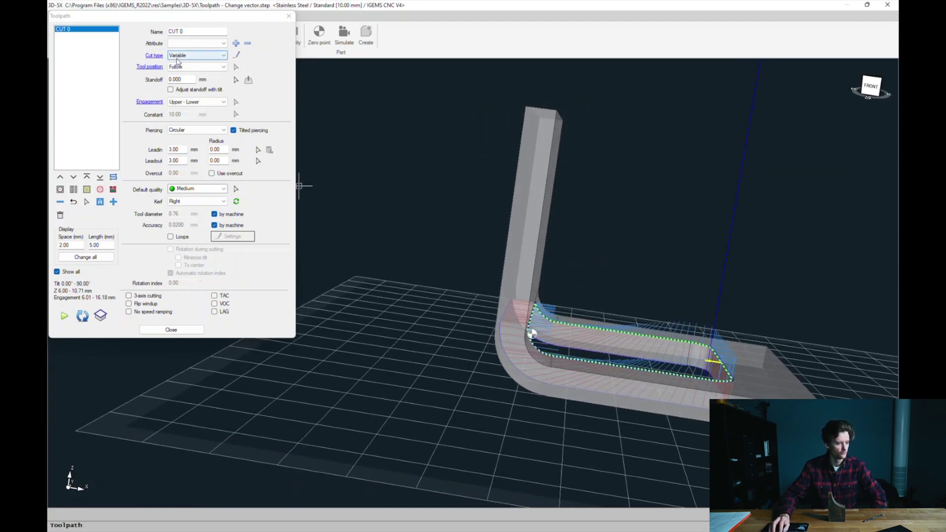
{"action": "left_click", "coordinate": [237, 56]}
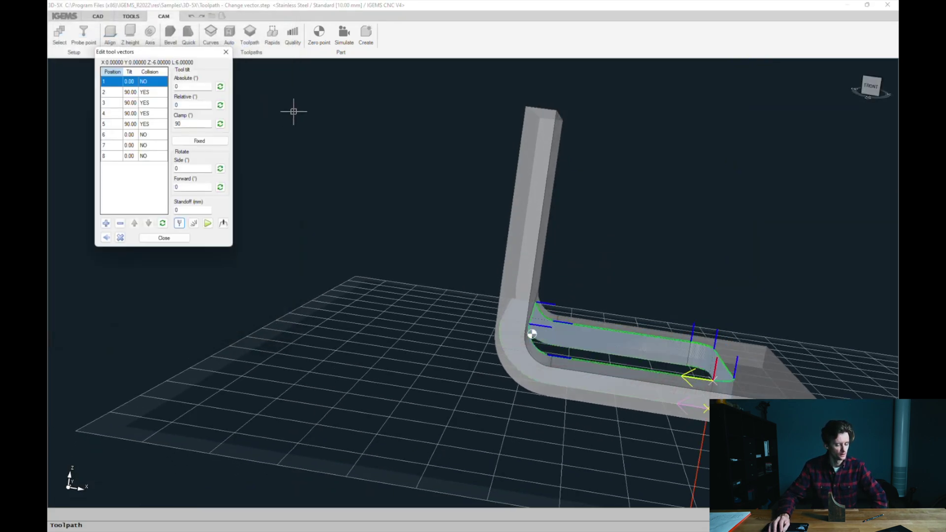
{"action": "mouse_move", "coordinate": [636, 292]}
{"action": "middle_mouse_down"}
{"action": "mouse_move", "coordinate": [663, 290]}
{"action": "mouse_move", "coordinate": [622, 314]}
{"action": "mouse_move", "coordinate": [626, 347]}
{"action": "middle_mouse_up"}
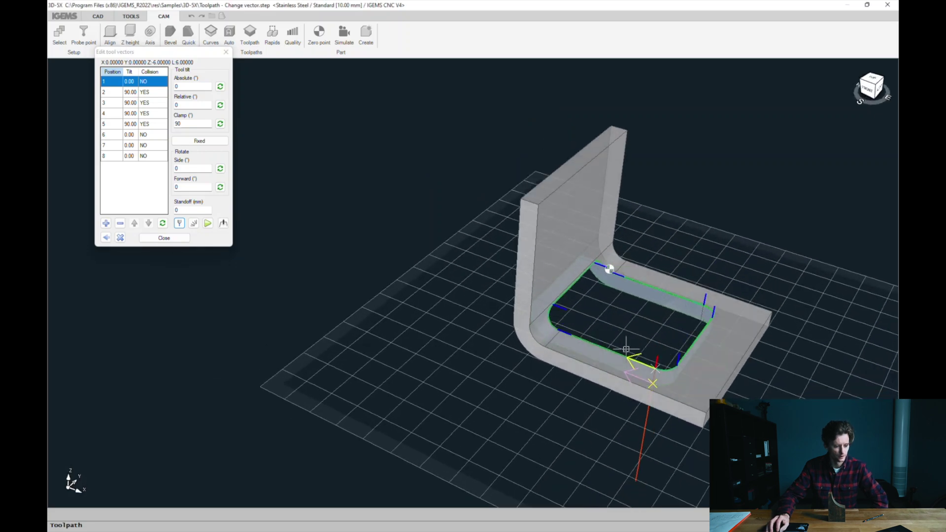
{"action": "scroll", "coordinate": [728, 355], "scroll_direction": "up", "scroll_amount": 2}
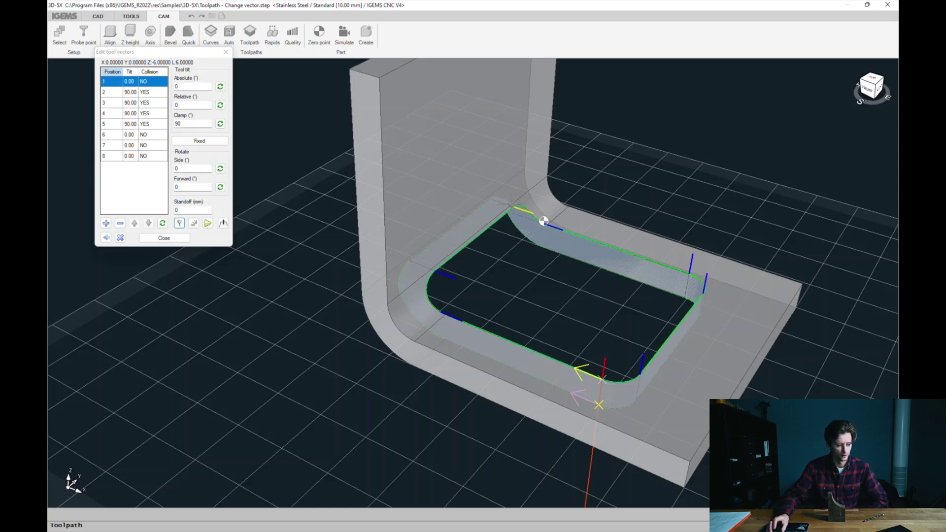
{"action": "middle_click_drag", "start_coordinate": [745, 341], "coordinate": [826, 291]}
{"action": "middle_click_drag", "start_coordinate": [542, 337], "coordinate": [532, 315]}
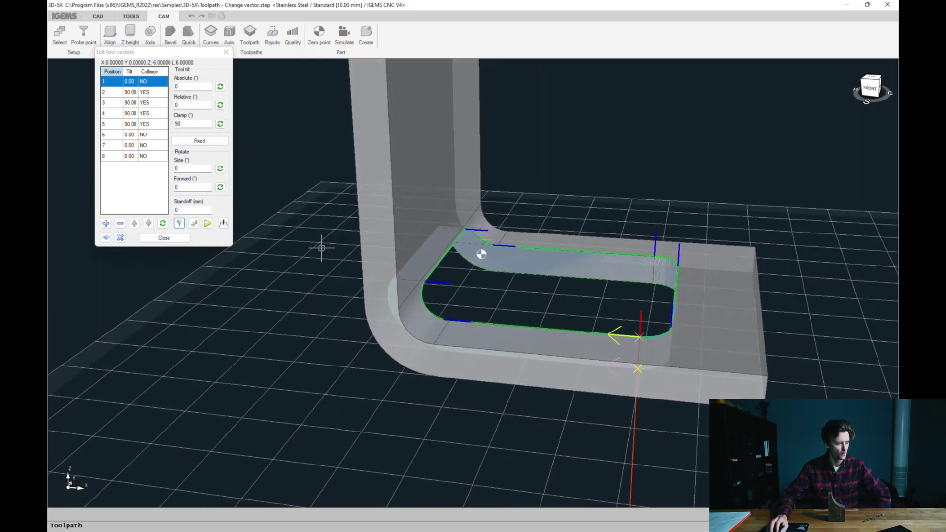
- Set the absolute tilt of the tool vector at position 3 to 60°
{"action": "left_click", "coordinate": [131, 92]}
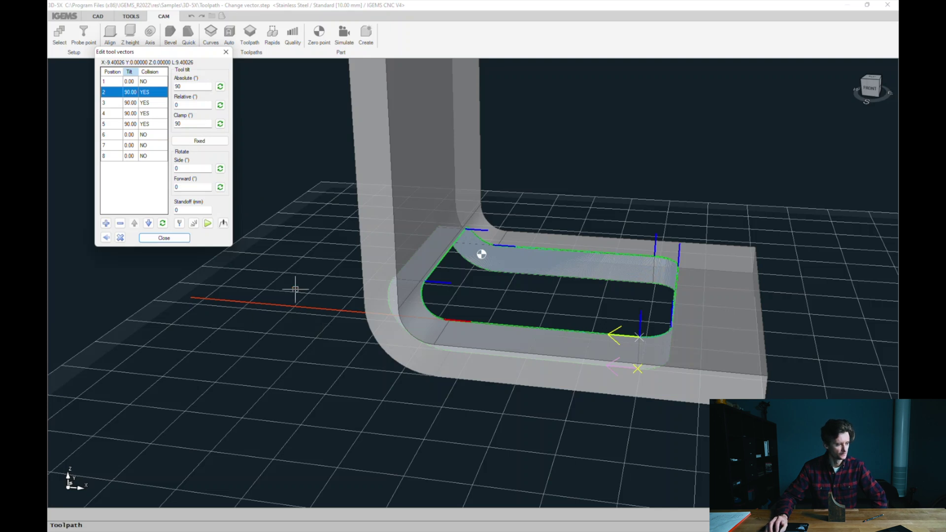
{"action": "double_click", "coordinate": [178, 85]}
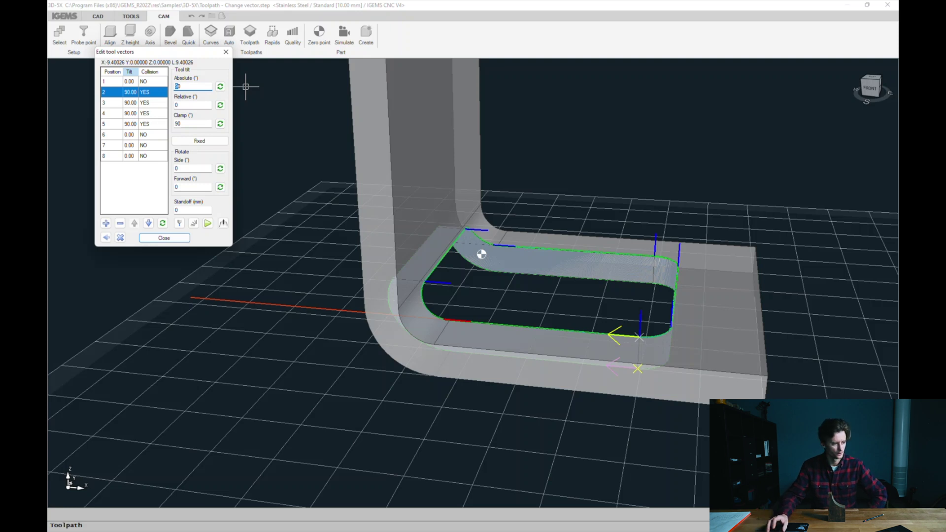
{"action": "left_click", "coordinate": [130, 103]}
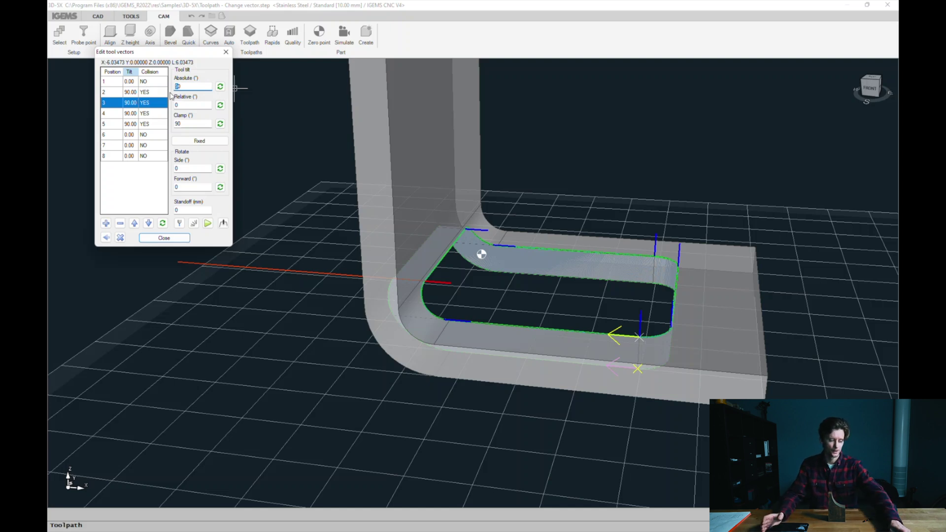
{"action": "type", "text": "6"}
{"action": "left_click", "coordinate": [221, 87]}
{"action": "middle_click_drag", "start_coordinate": [552, 388], "coordinate": [573, 310]}
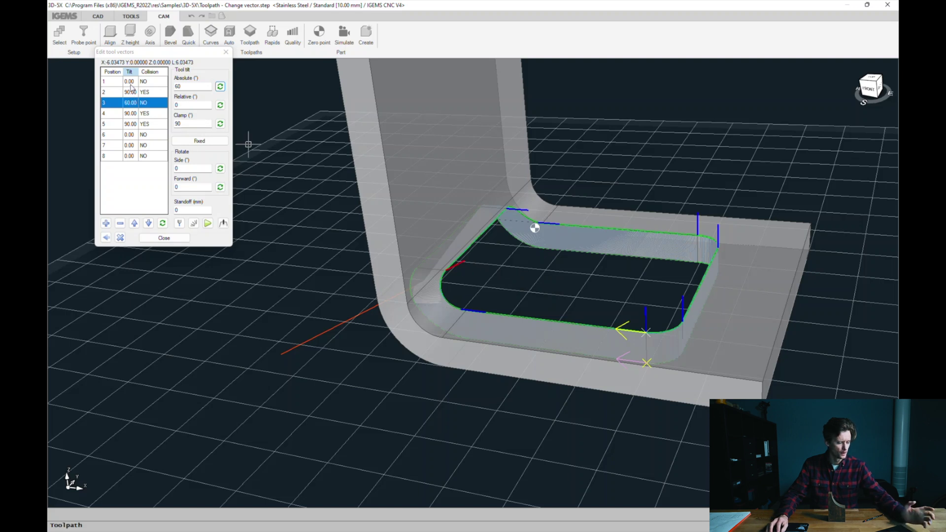
- Interpolate the tool vectors across positions 1 to 3 so position 2 follows its neighbours
{"action": "left_click", "coordinate": [135, 85], "text": "shift"}
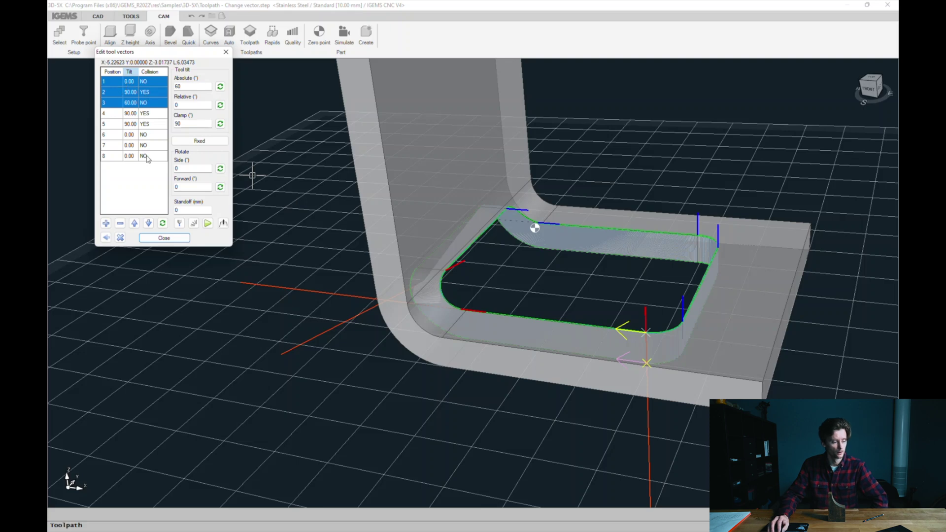
{"action": "left_click", "coordinate": [196, 225]}
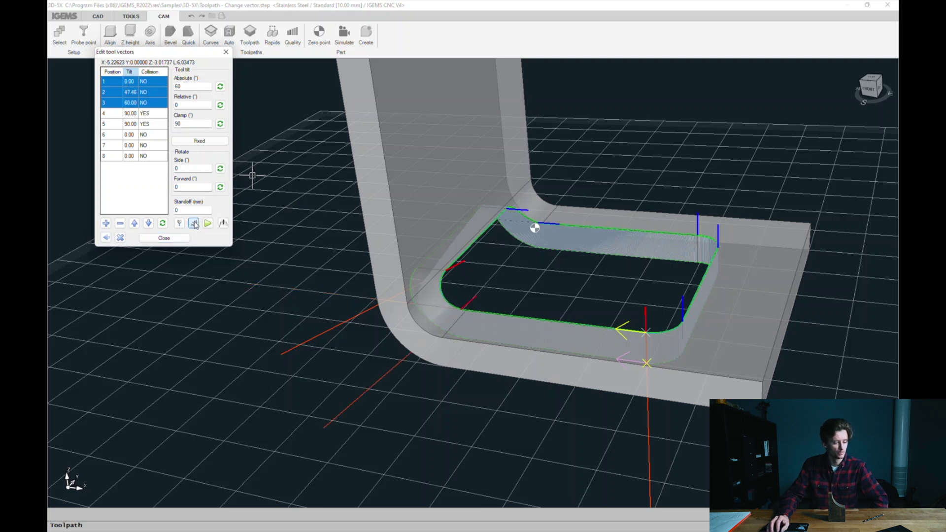
{"action": "middle_click_drag", "start_coordinate": [516, 385], "coordinate": [582, 312]}
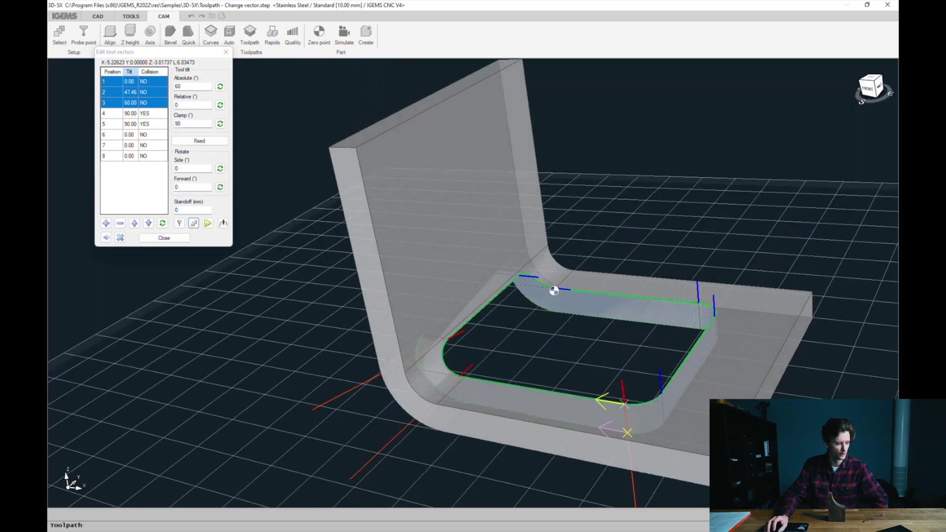
- Set the absolute tilt of the tool vector at position 4 to 60°
{"action": "left_click", "coordinate": [130, 114]}
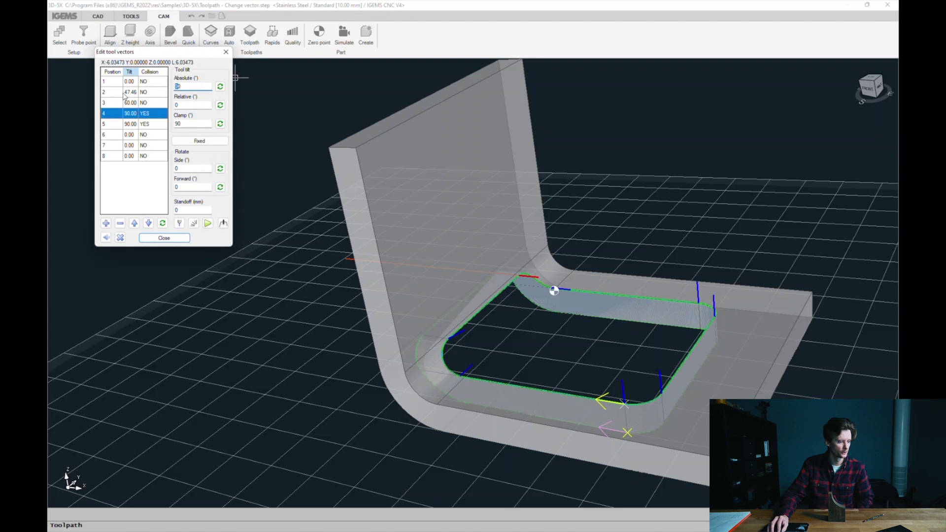
{"action": "type", "text": "60"}
{"action": "key", "text": "Tab"}
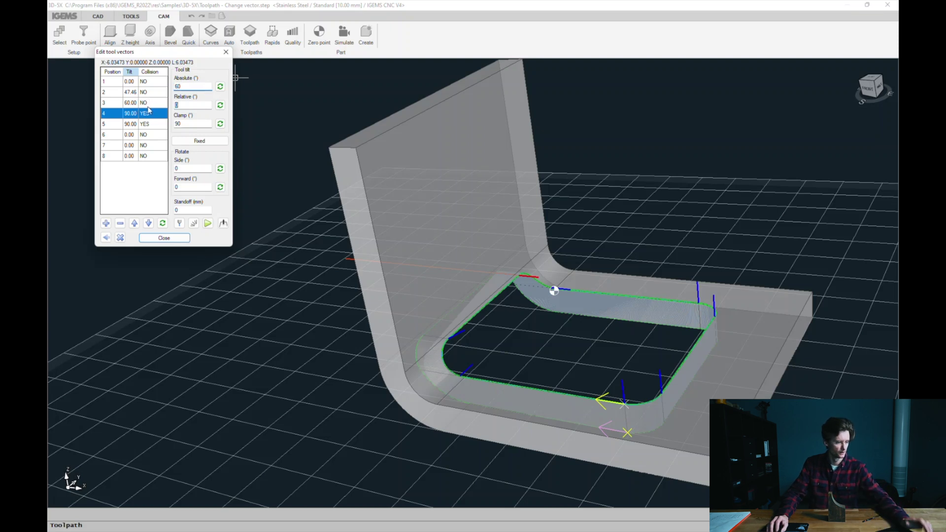
{"action": "left_click", "coordinate": [135, 124]}
{"action": "left_click", "coordinate": [137, 114]}
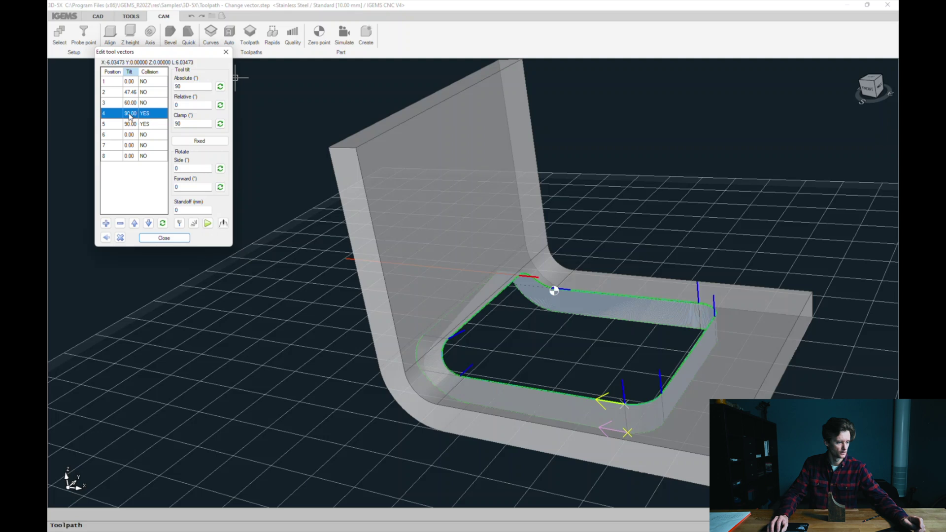
{"action": "double_click", "coordinate": [179, 87]}
{"action": "type", "text": "60"}
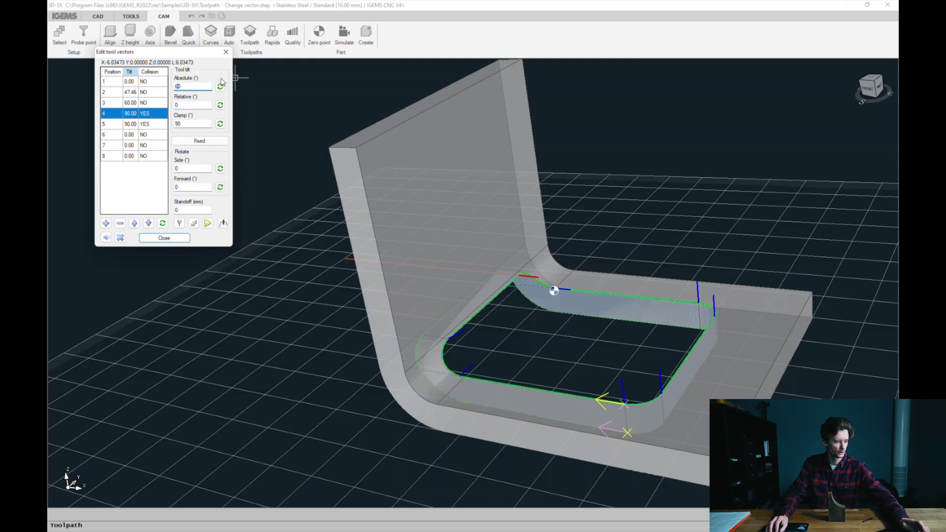
{"action": "key", "text": "Tab"}
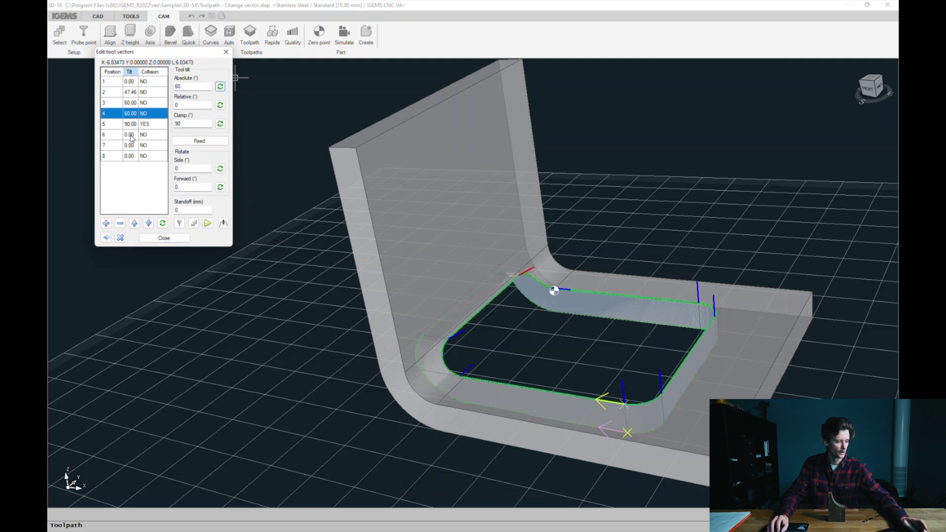
- Interpolate the tool vectors across positions 4 to 6 and finish editing the vectors
{"action": "left_click", "coordinate": [133, 136], "text": "shift"}
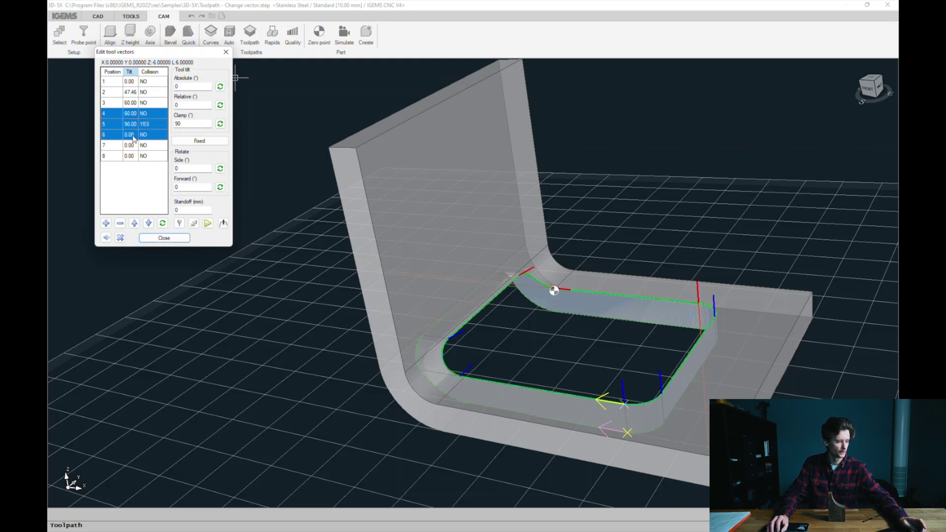
{"action": "left_click", "coordinate": [194, 223]}
{"action": "middle_click_drag", "start_coordinate": [499, 306], "coordinate": [718, 307]}
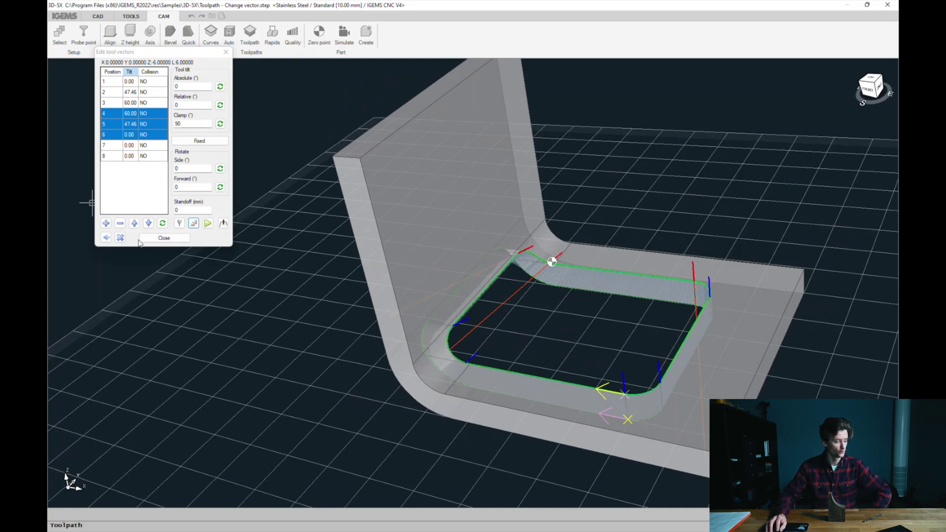
{"action": "left_click", "coordinate": [161, 238]}
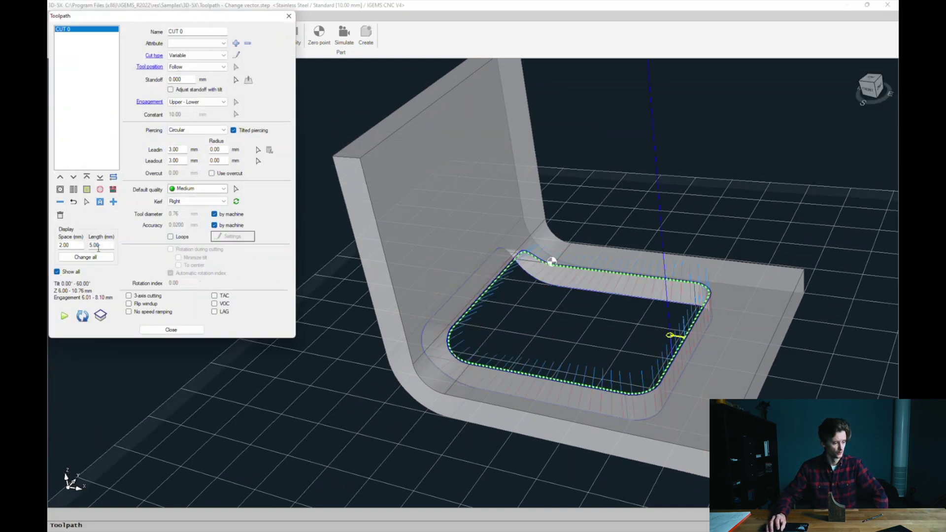
- Simulate the complete CUT 0 toolpath and inspect the cutout walls at the bend from several sides
{"action": "left_click", "coordinate": [64, 315]}
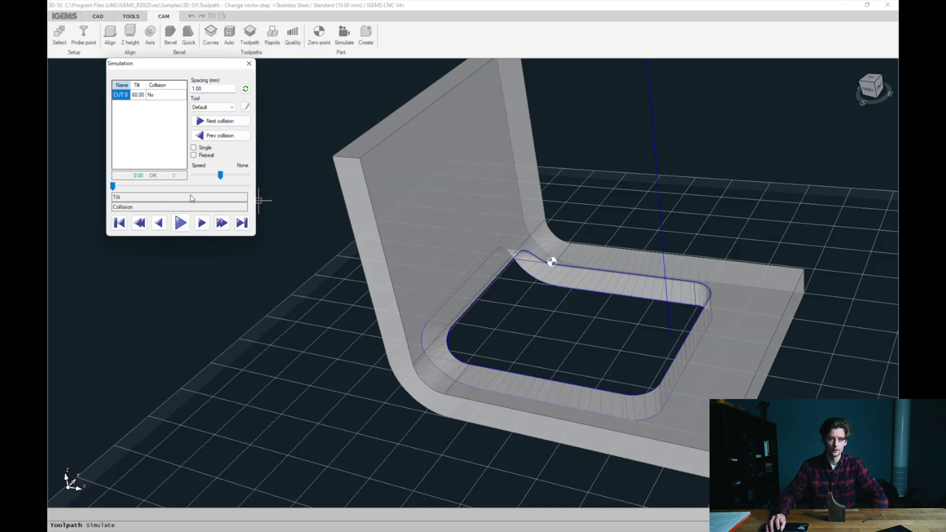
{"action": "left_click", "coordinate": [181, 223]}
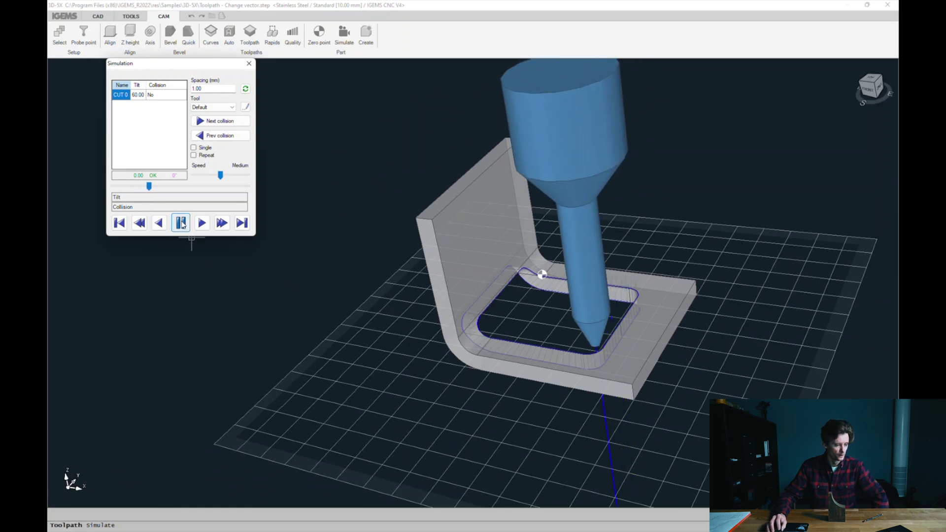
{"action": "middle_click_drag", "start_coordinate": [434, 335], "coordinate": [601, 287]}
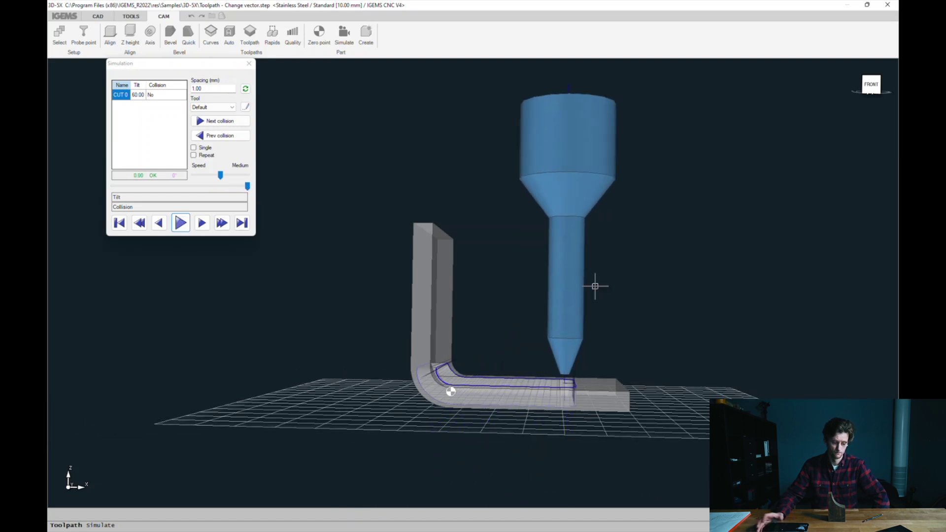
{"action": "middle_click_drag", "start_coordinate": [740, 311], "coordinate": [654, 373]}
{"action": "scroll", "coordinate": [399, 335], "scroll_direction": "up", "scroll_amount": 5}
{"action": "middle_click_drag", "start_coordinate": [566, 336], "coordinate": [552, 350]}
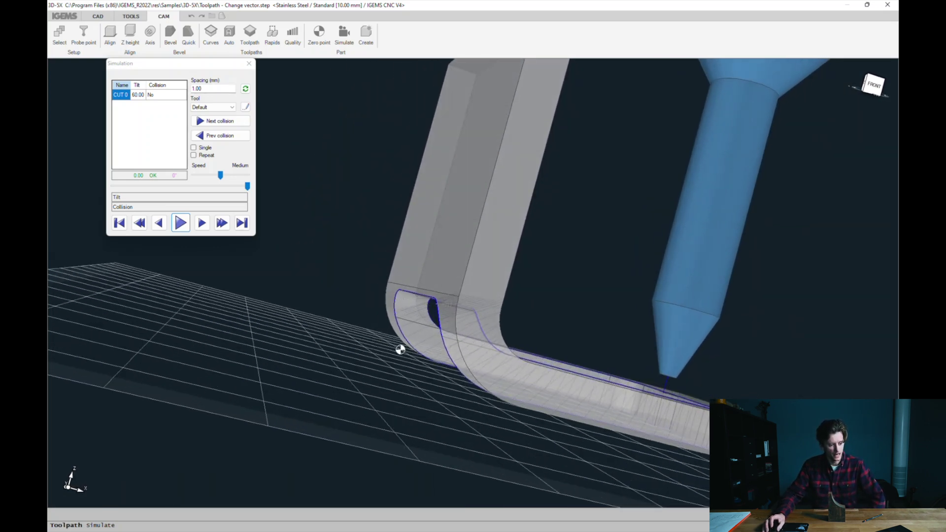
{"action": "middle_click_drag", "start_coordinate": [400, 350], "coordinate": [516, 317]}
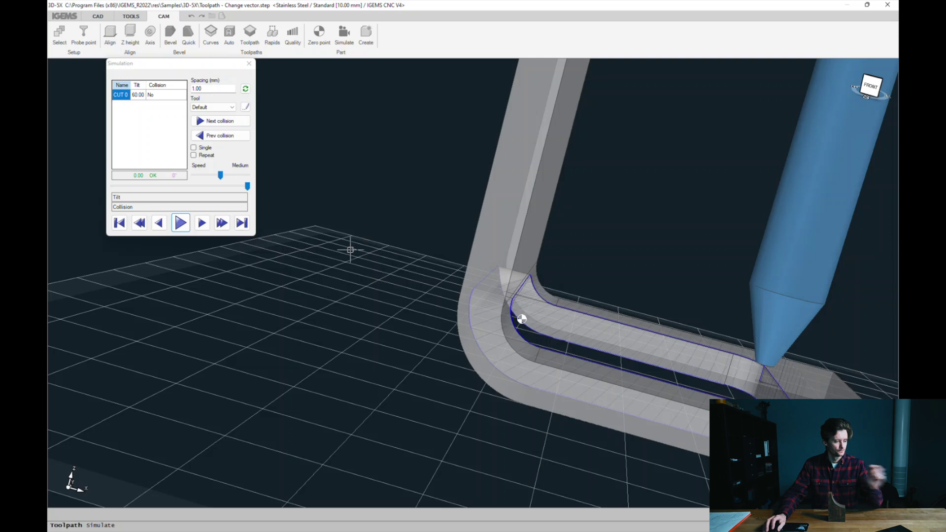
{"action": "key", "text": "Escape"}
{"action": "key", "text": "Escape"}
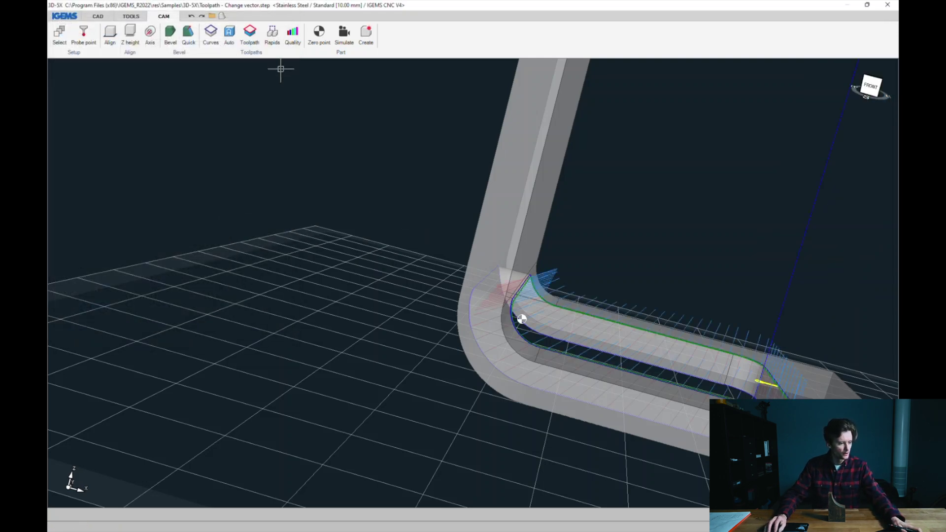
- Reopen the CUT 0 toolpath and its tool vectors for editing
{"action": "left_click", "coordinate": [251, 40]}
{"action": "scroll", "coordinate": [604, 241], "scroll_direction": "down", "scroll_amount": 4}
{"action": "middle_click_drag", "start_coordinate": [604, 242], "coordinate": [513, 368], "text": "shift"}
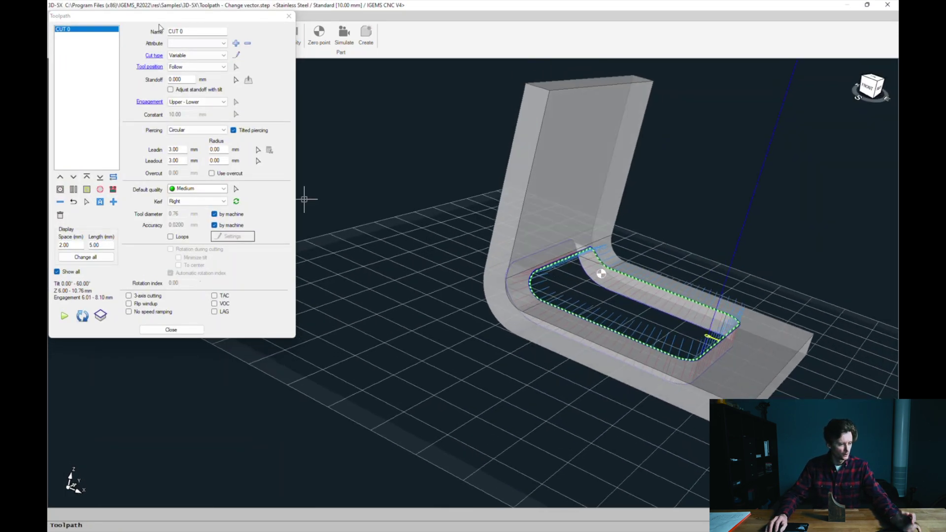
{"action": "left_click", "coordinate": [236, 55]}
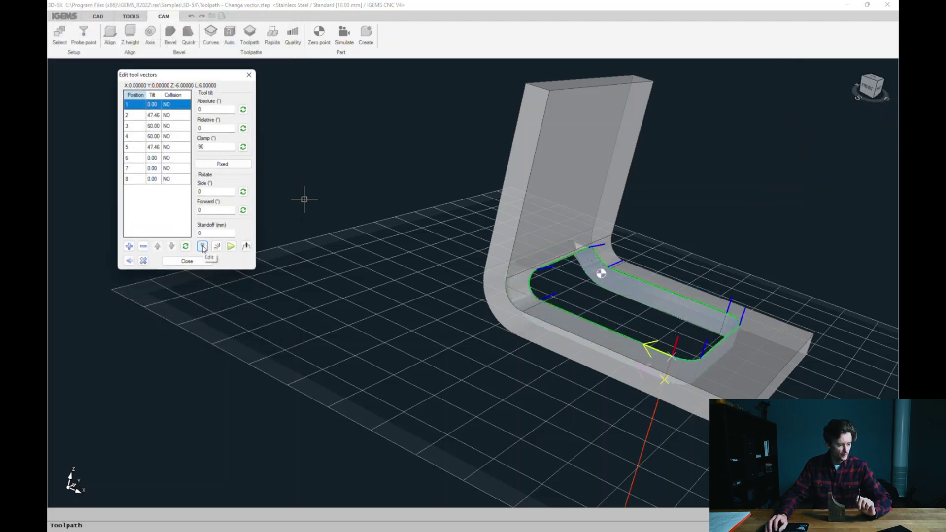
- Edit the tool vector at position 2, trying the Normal to surface option on the bend surface and the Straight option
{"action": "left_click", "coordinate": [202, 247]}
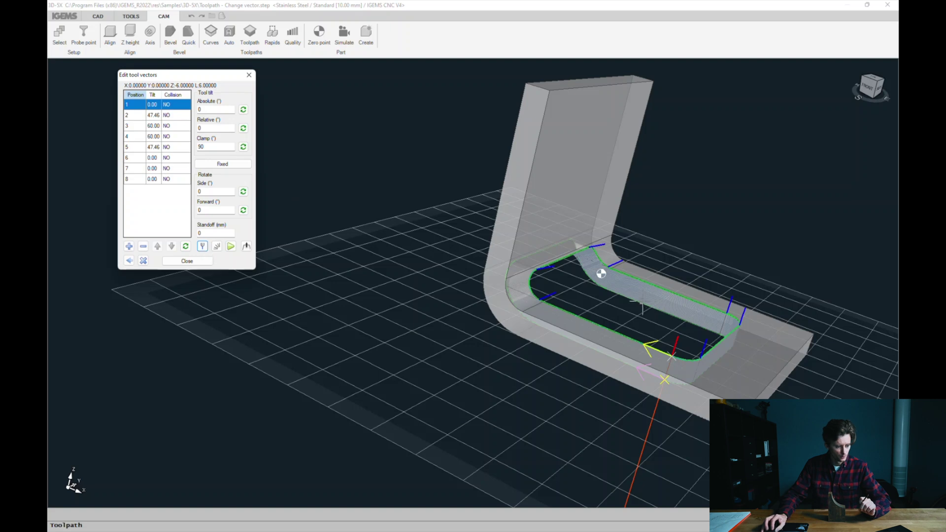
{"action": "left_click", "coordinate": [155, 118]}
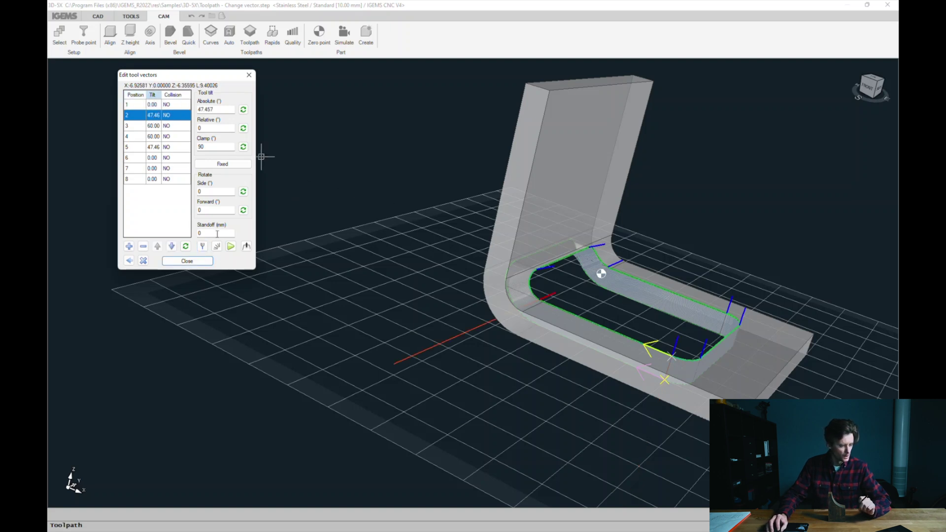
{"action": "left_click", "coordinate": [203, 247]}
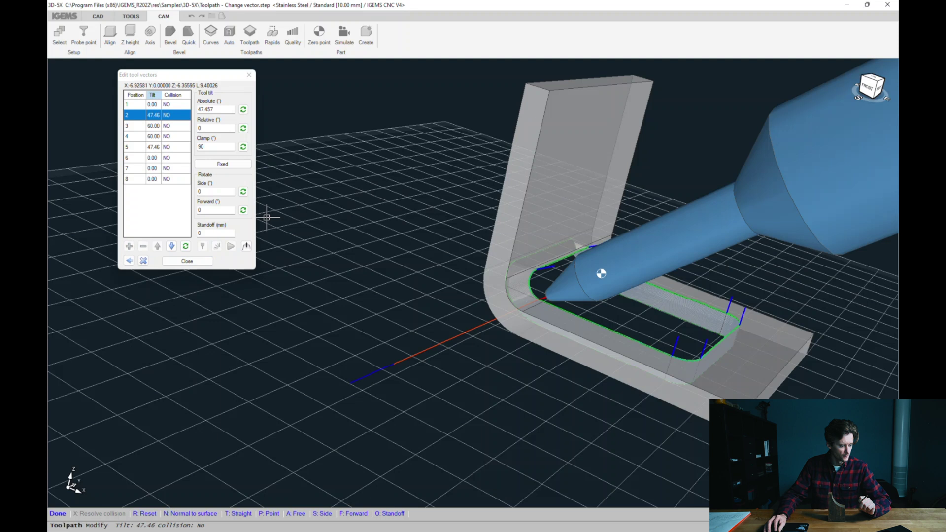
{"action": "left_click", "coordinate": [192, 514]}
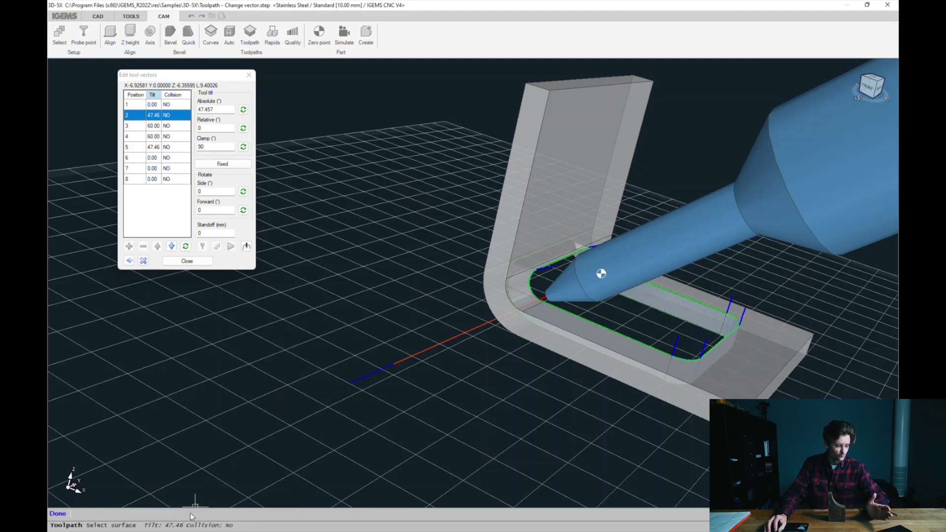
{"action": "left_click", "coordinate": [526, 297]}
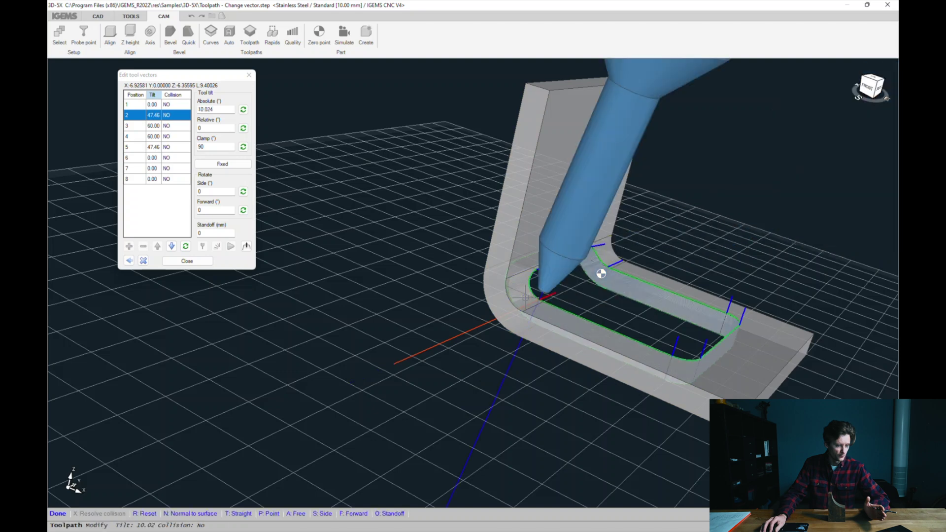
{"action": "middle_click_drag", "start_coordinate": [531, 318], "coordinate": [532, 343]}
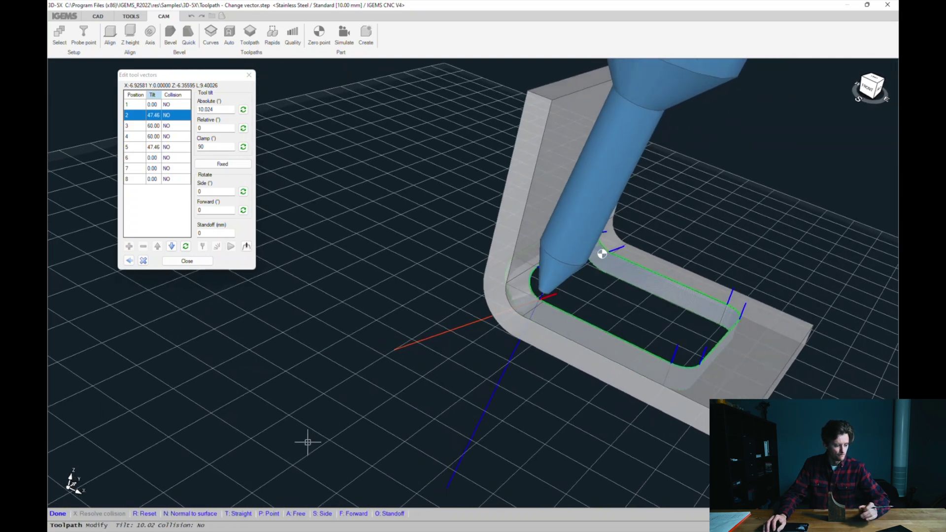
{"action": "left_click", "coordinate": [247, 514]}
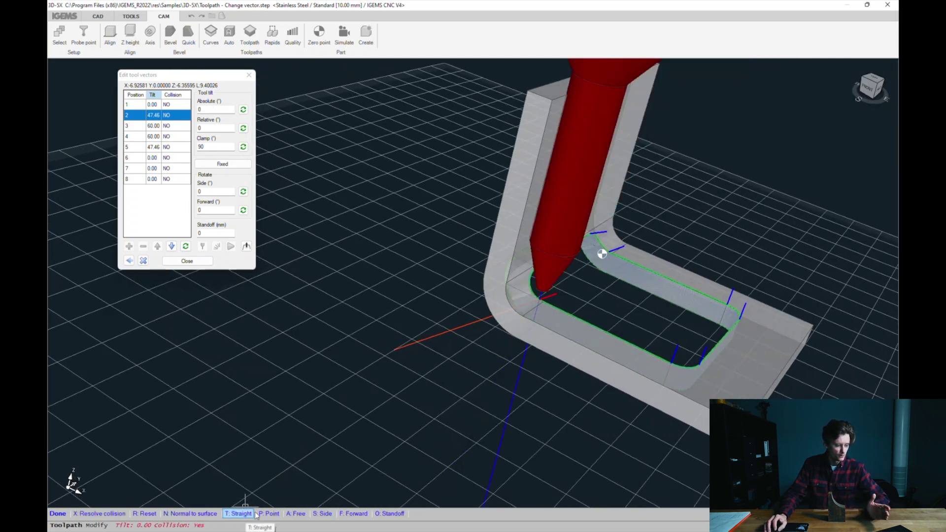
- Aim the tool vector at position 2 through a specified point, using the Nearest snap beside the cutout at the bend
{"action": "left_click", "coordinate": [269, 515]}
{"action": "scroll", "coordinate": [540, 298], "scroll_direction": "up", "scroll_amount": 2}
{"action": "middle_click_drag", "start_coordinate": [613, 246], "coordinate": [558, 355]}
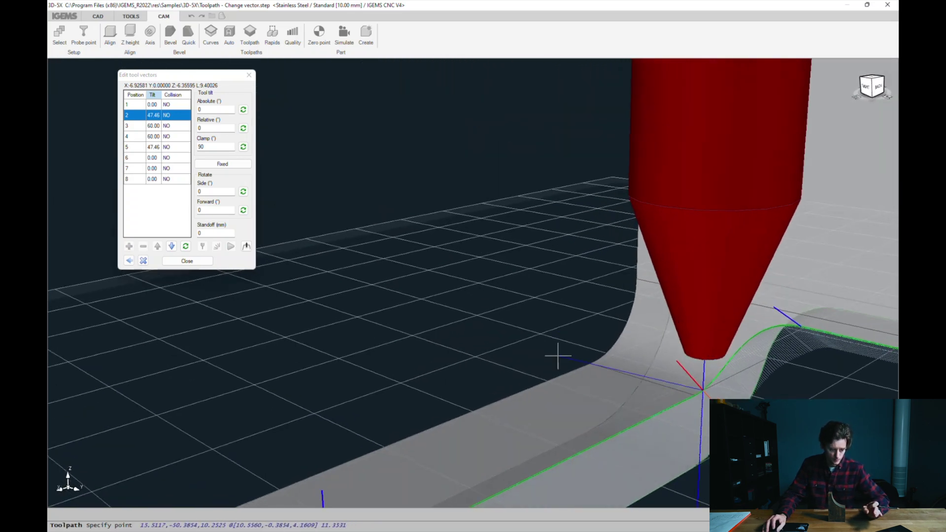
{"action": "right_click", "coordinate": [478, 291]}
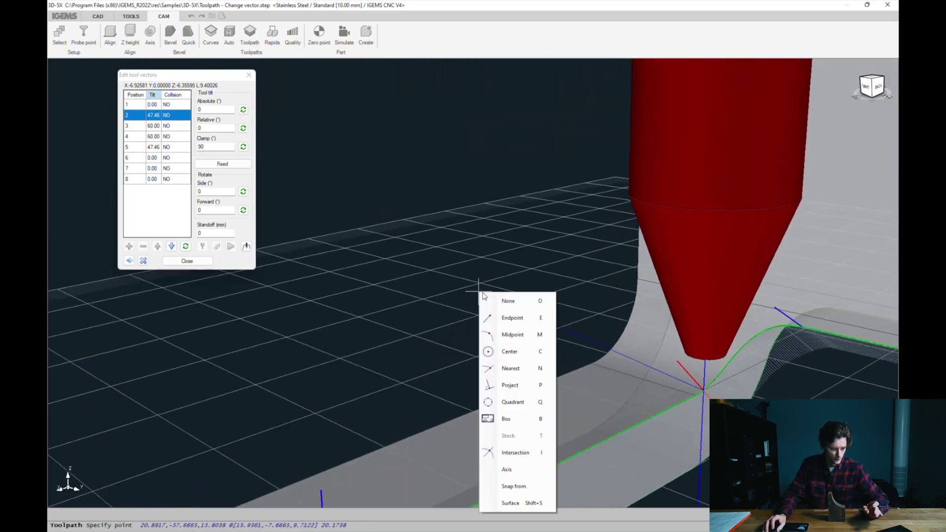
{"action": "left_click", "coordinate": [518, 371]}
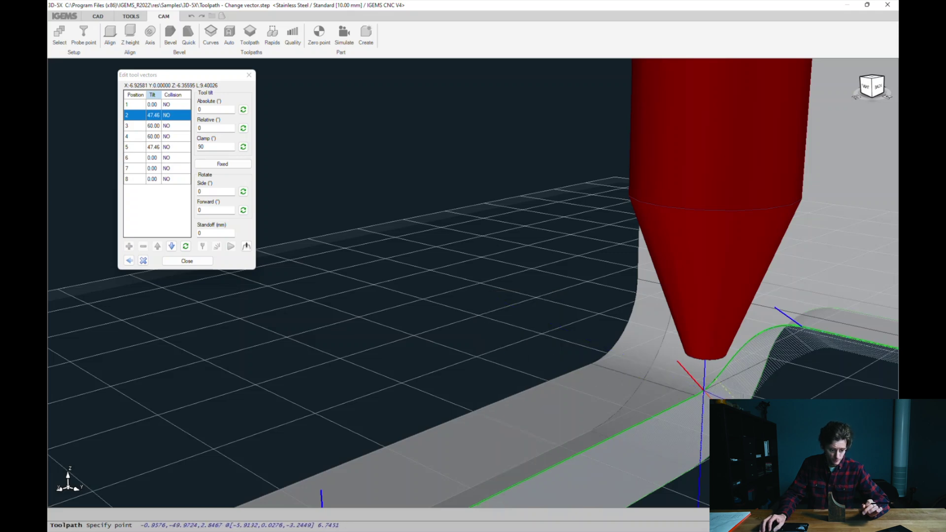
{"action": "left_click", "coordinate": [740, 409]}
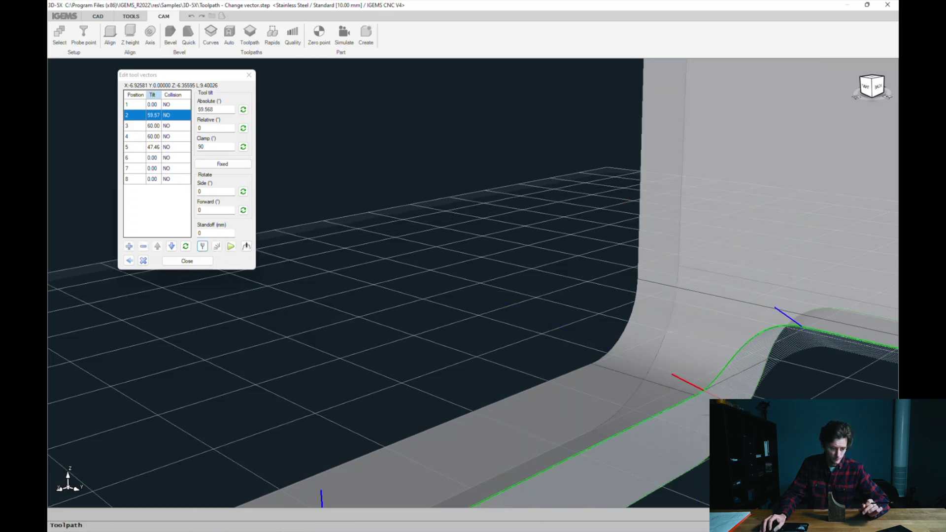
- Tilt the tool vector at position 2 freely to about 56.6° and accept the edit
{"action": "scroll", "coordinate": [710, 414], "scroll_direction": "down", "scroll_amount": 5}
{"action": "middle_click_drag", "start_coordinate": [651, 374], "coordinate": [436, 229]}
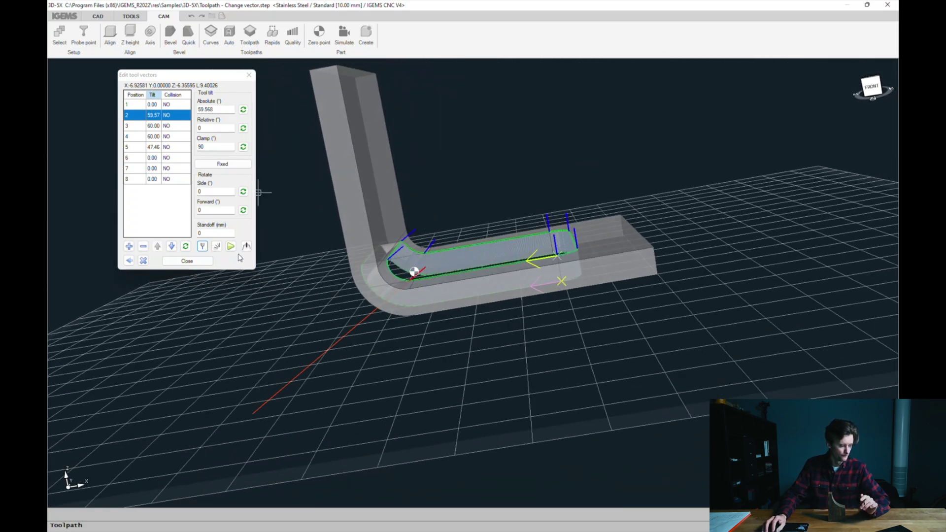
{"action": "left_click", "coordinate": [203, 246]}
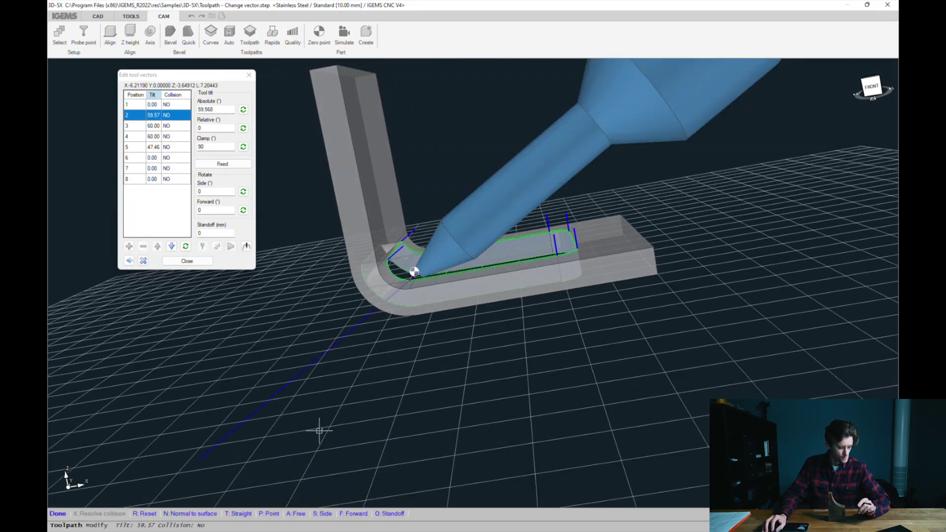
{"action": "left_click", "coordinate": [303, 515]}
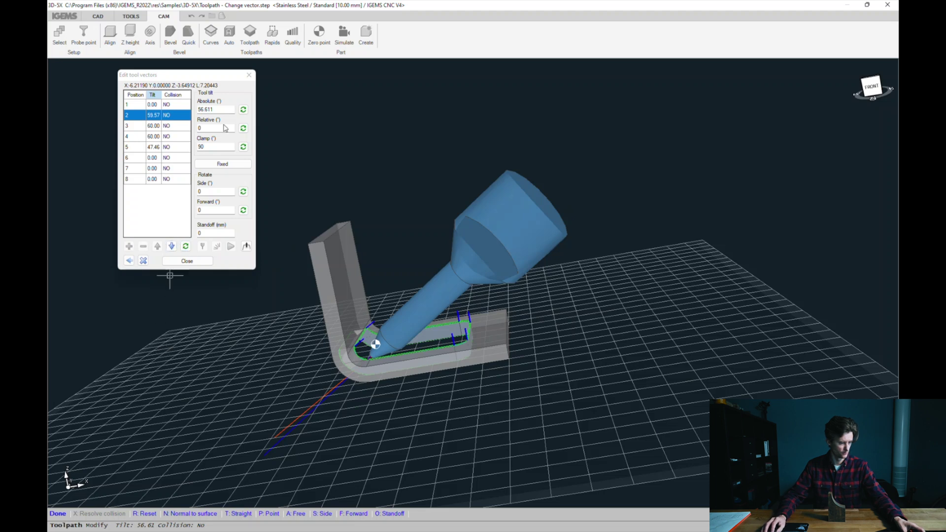
{"action": "left_click", "coordinate": [151, 117]}
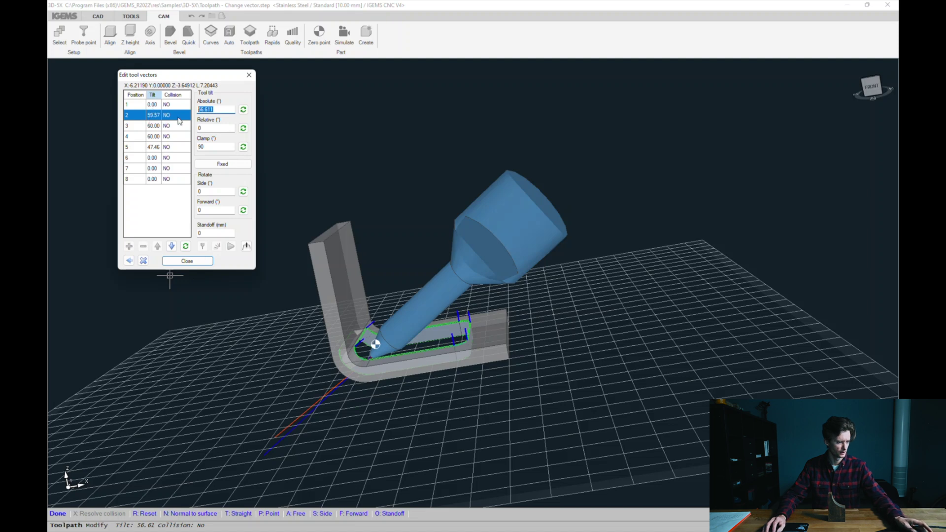
{"action": "left_click", "coordinate": [58, 516]}
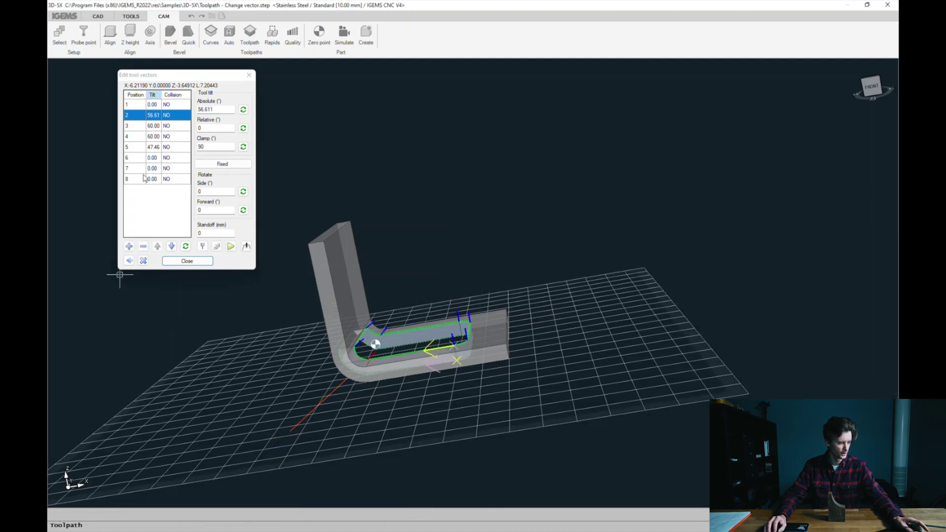
- Interpolate the tool vectors across positions 1 to 3
{"action": "left_click", "coordinate": [154, 105]}
{"action": "left_click", "coordinate": [155, 126], "text": "shift"}
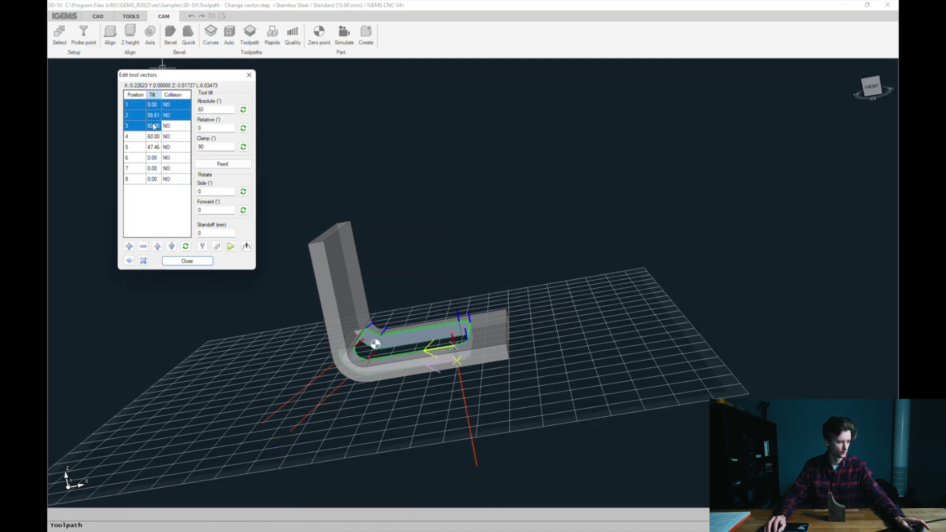
{"action": "left_click", "coordinate": [217, 246]}
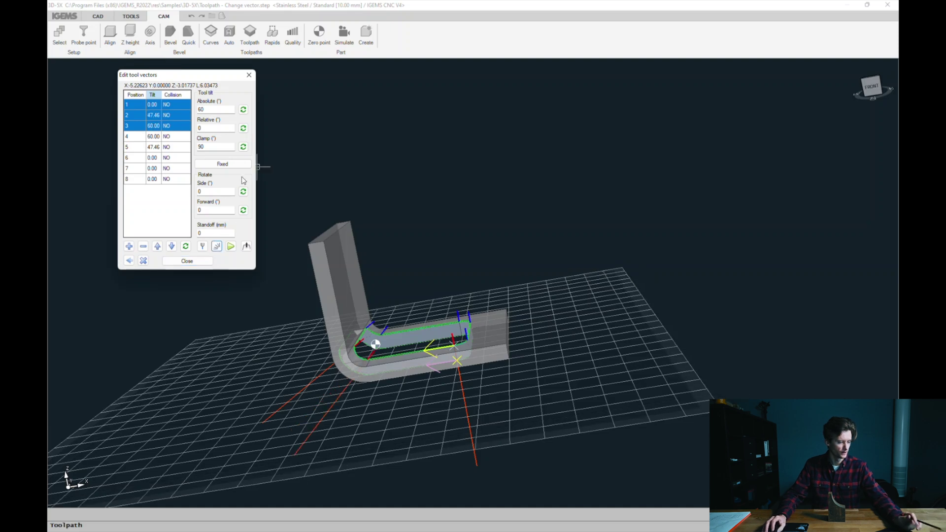
- Clamp the tilt of the tool vectors at positions 2 to 5 to 60°
{"action": "left_click", "coordinate": [156, 117]}
{"action": "left_click", "coordinate": [156, 148], "text": "shift"}
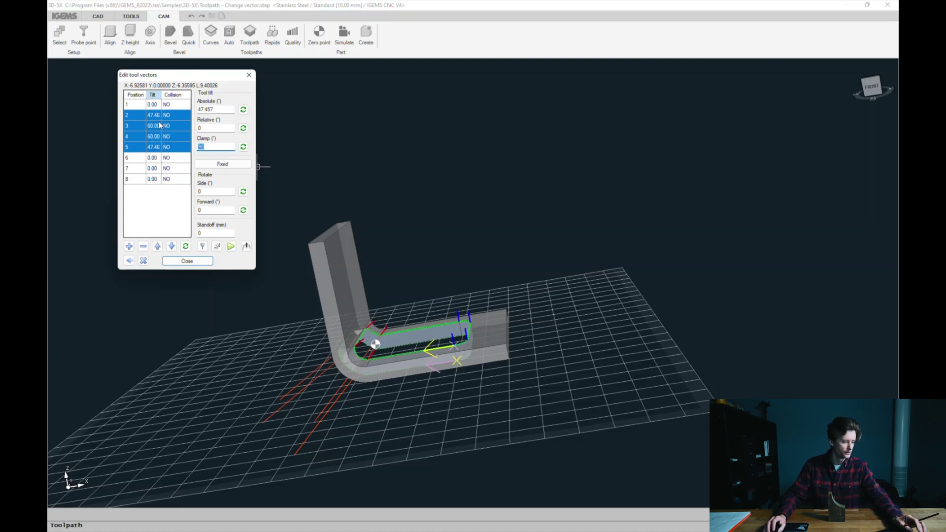
{"action": "type", "text": "60"}
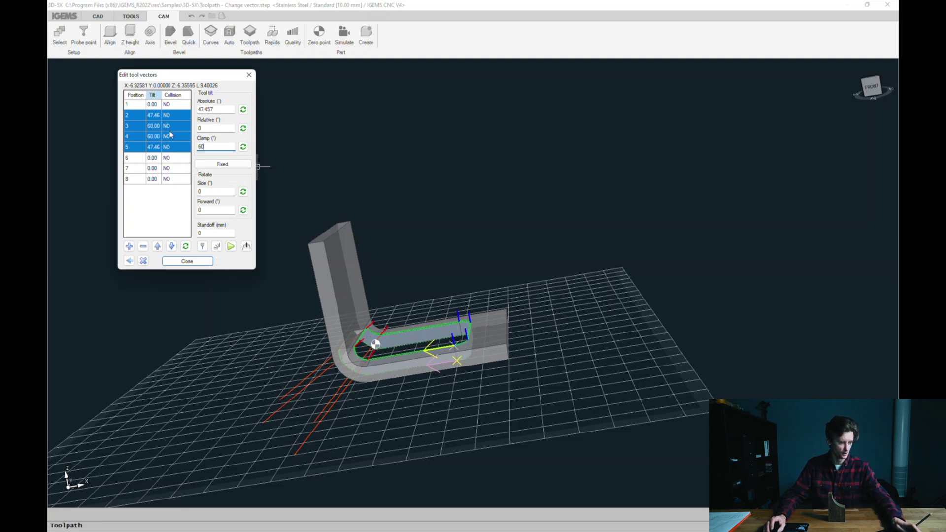
{"action": "left_click", "coordinate": [243, 148]}
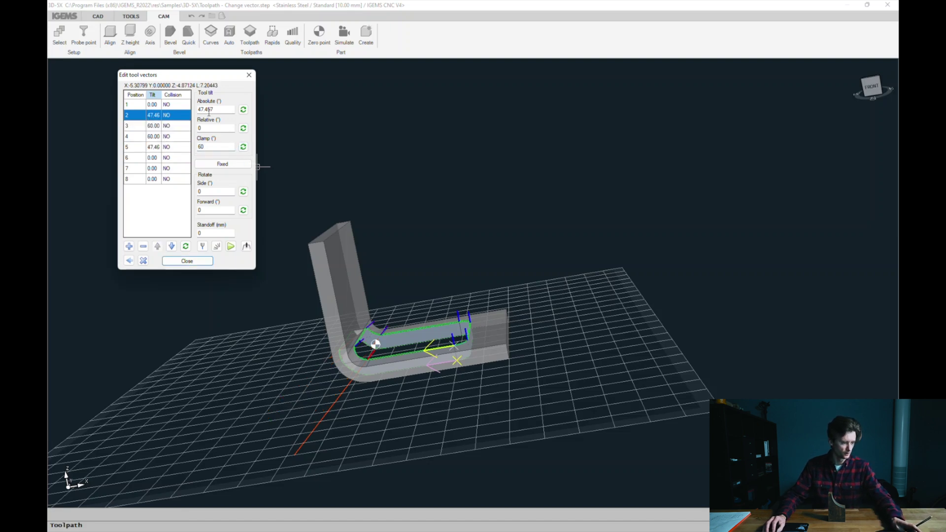
- Set the absolute tilt of the tool vectors at positions 2 and 5 to 90°
{"action": "left_click_drag", "start_coordinate": [216, 110], "coordinate": [137, 121]}
{"action": "type", "text": "5"}
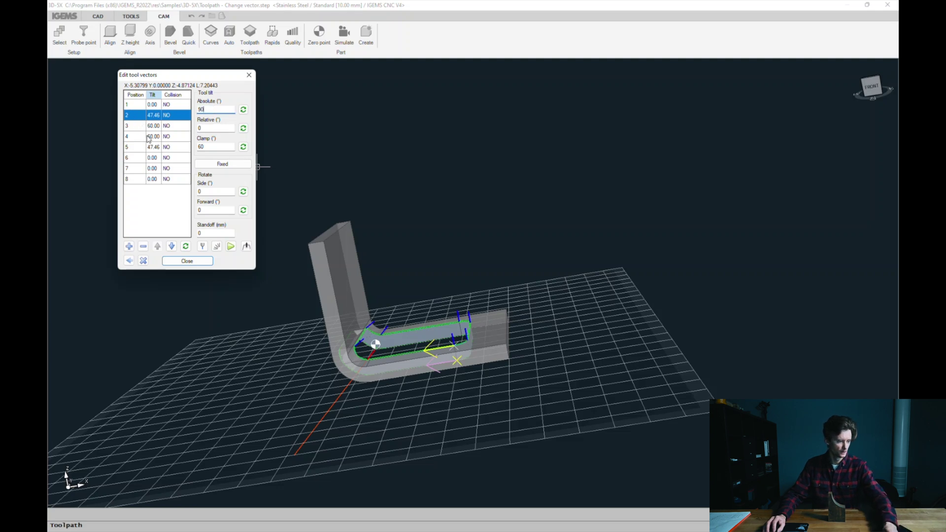
{"action": "type", "text": "0"}
{"action": "left_click", "coordinate": [244, 109]}
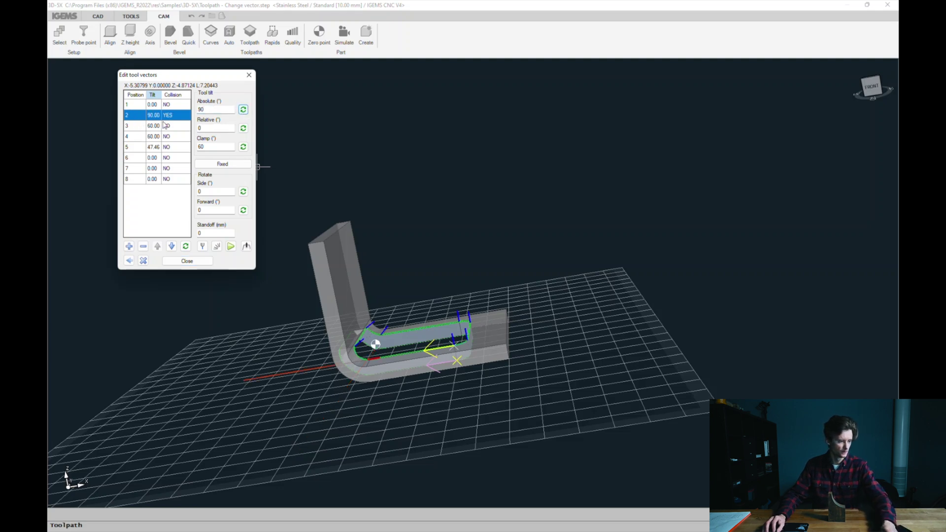
{"action": "left_click", "coordinate": [153, 147]}
{"action": "double_click", "coordinate": [228, 112]}
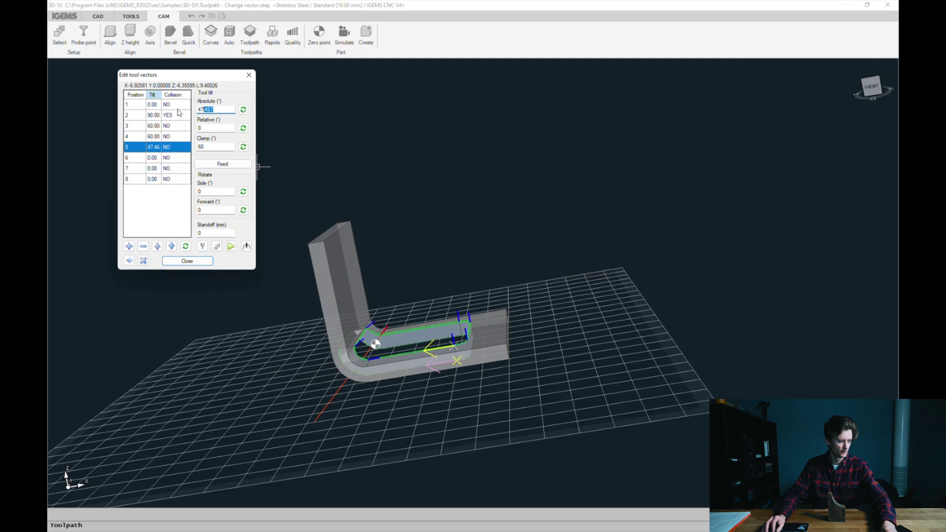
{"action": "type", "text": "90"}
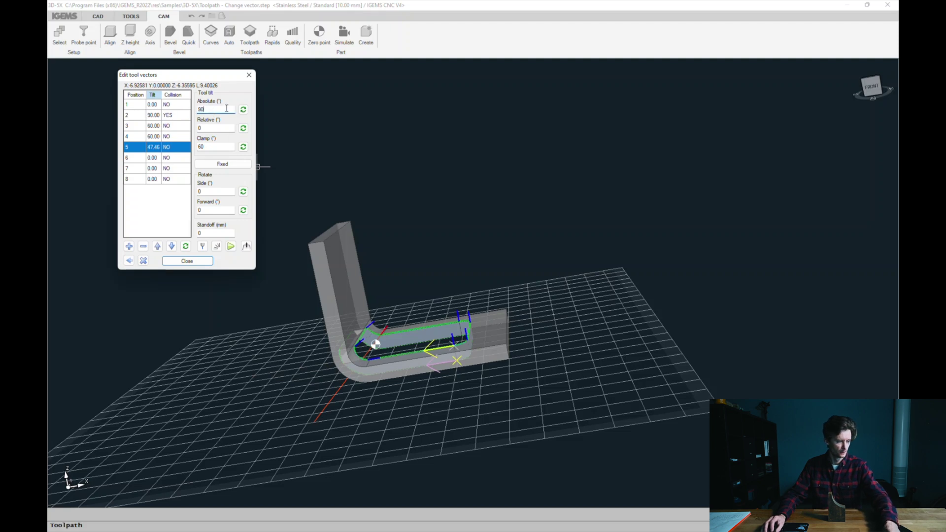
{"action": "left_click", "coordinate": [243, 109]}
- Interpolate the tool vectors across positions 2 to 5 and clamp their tilt to 60°
{"action": "left_click", "coordinate": [149, 119], "text": "shift"}
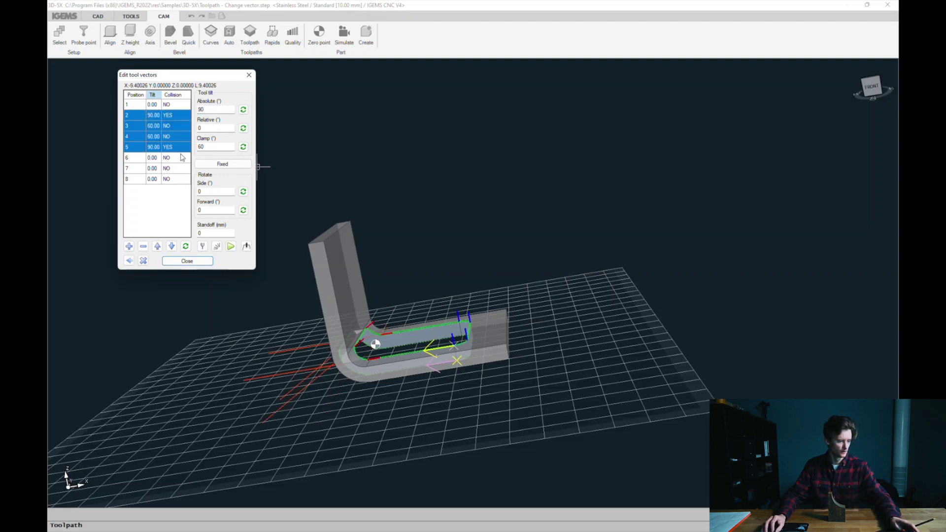
{"action": "left_click", "coordinate": [216, 246]}
{"action": "left_click", "coordinate": [154, 117]}
{"action": "left_click", "coordinate": [152, 149], "text": "shift"}
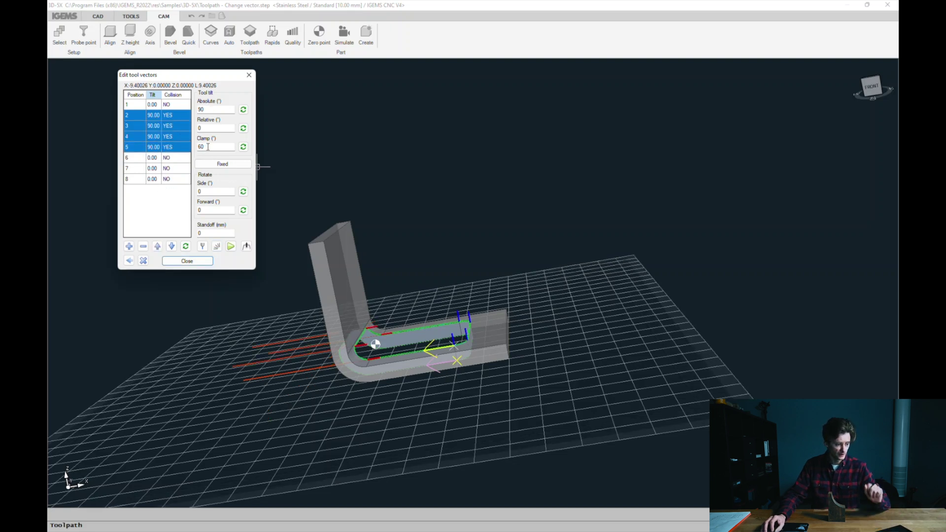
{"action": "left_click", "coordinate": [243, 147]}
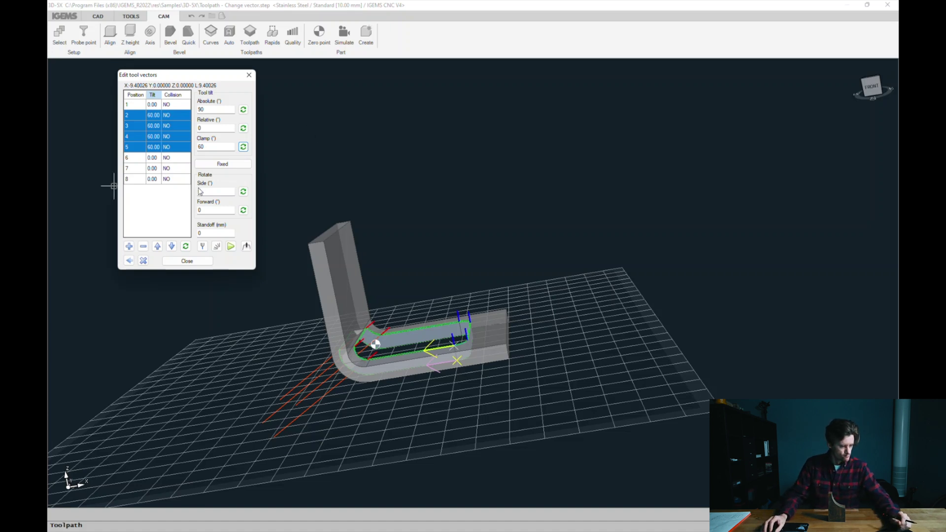
- Open the simulation of the CUT 0 toolpath
{"action": "left_click", "coordinate": [231, 246]}
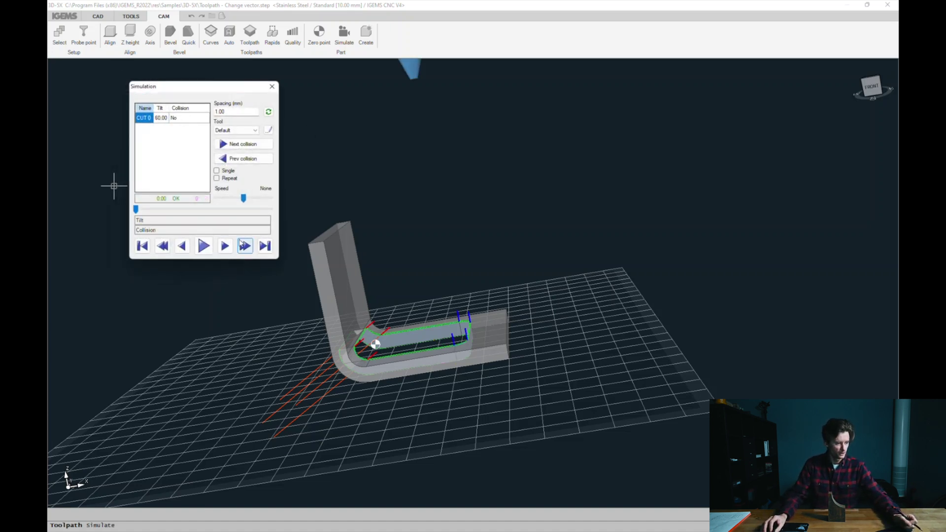